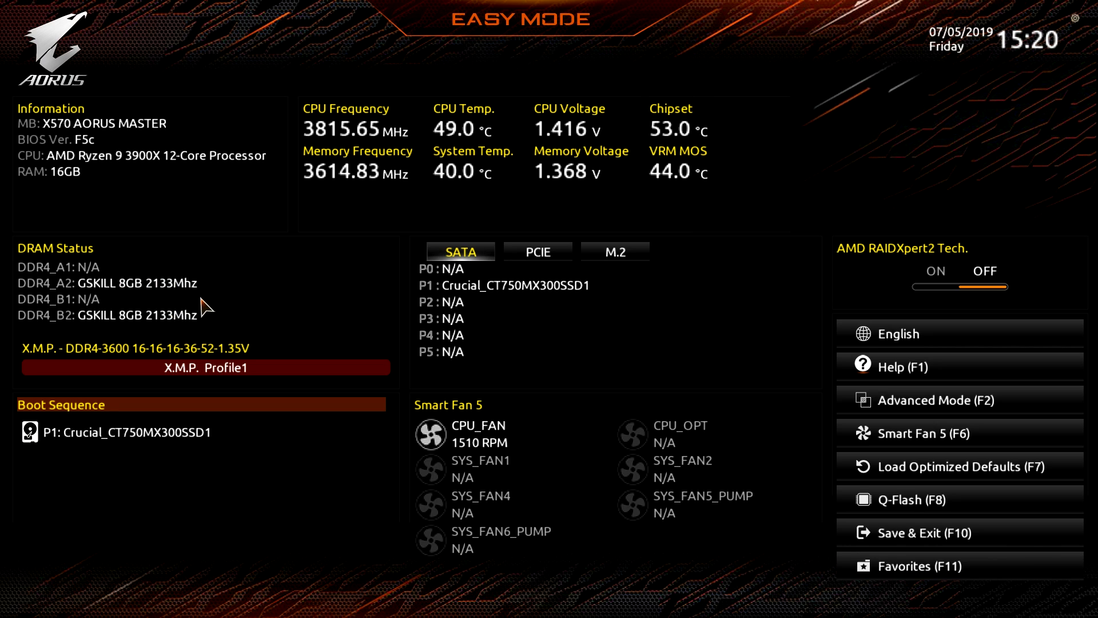
# - Turn X.M.P. off and back to Profile1, then flip through the SATA, PCIe and M.2 device lists
pyautogui.click(200, 371)
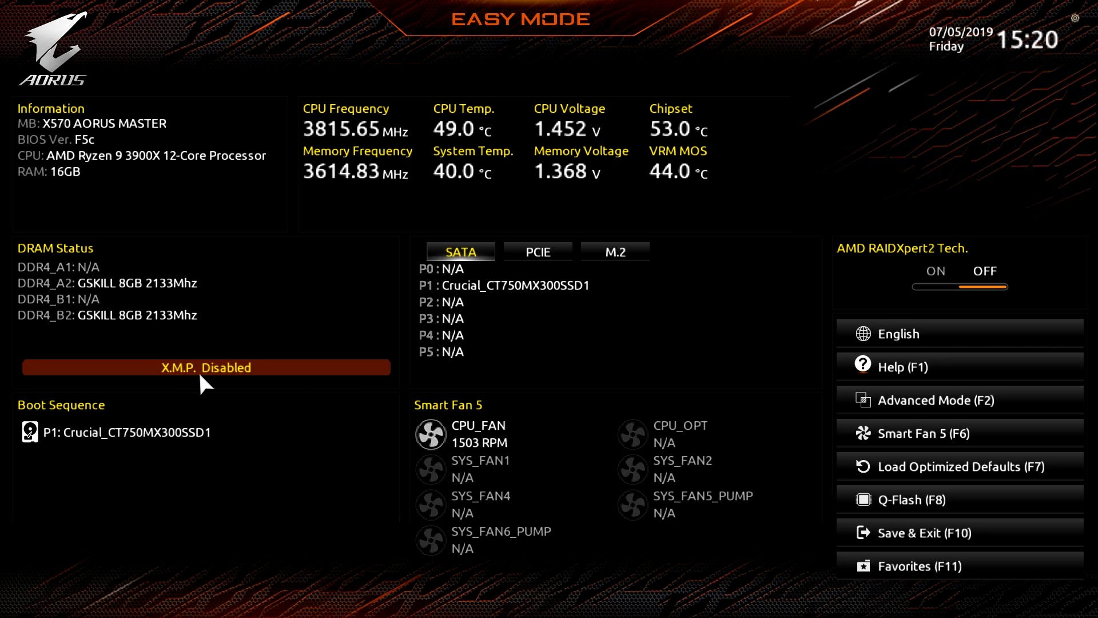
pyautogui.click(201, 363)
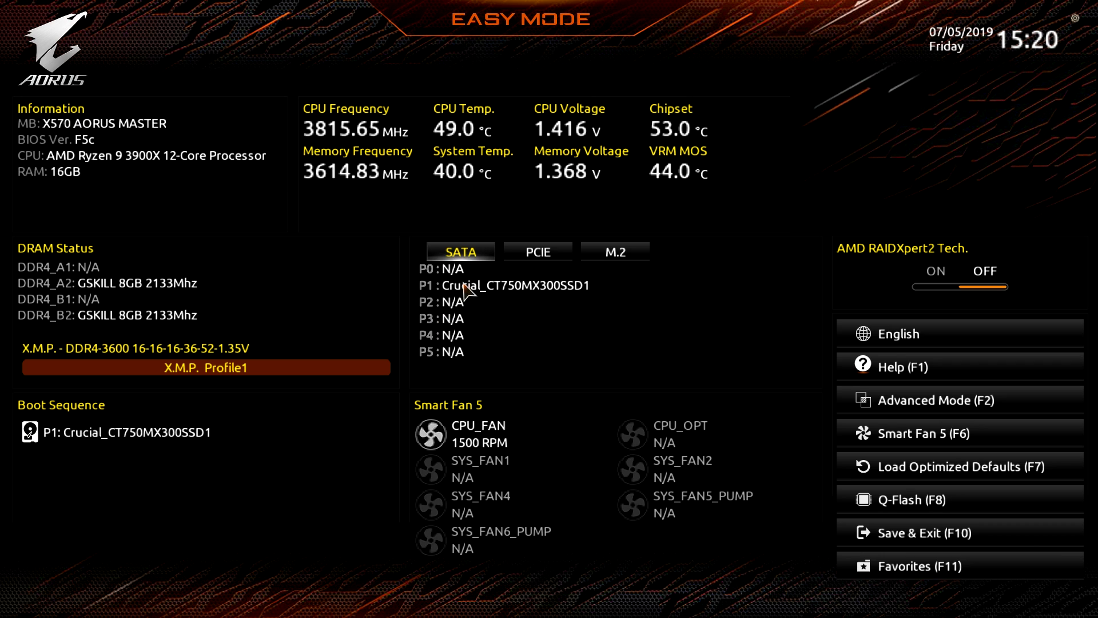
pyautogui.click(538, 255)
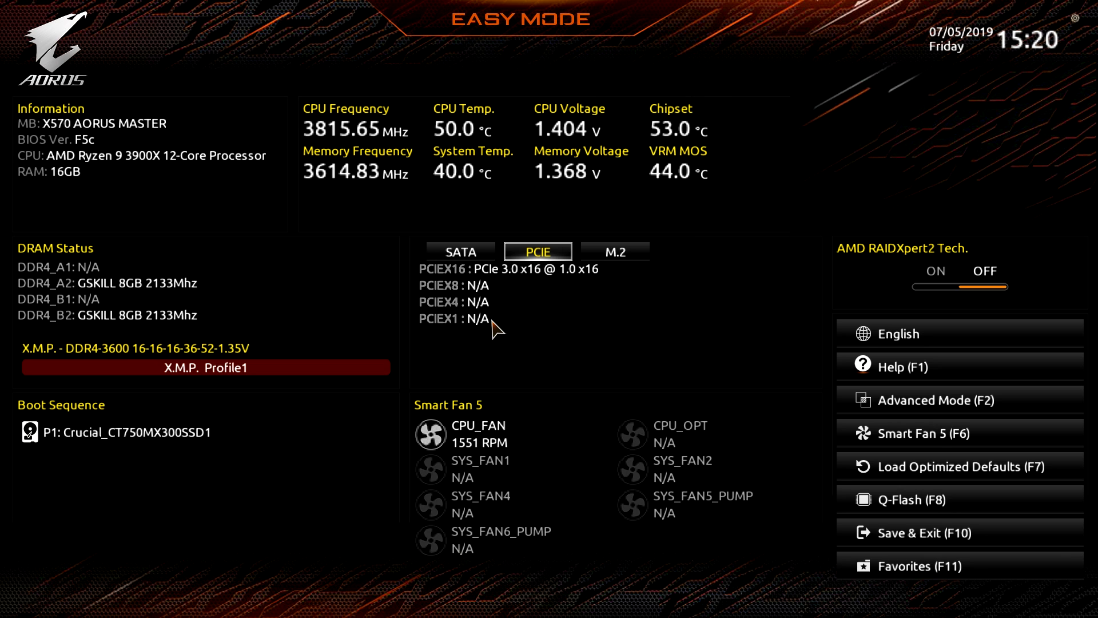
pyautogui.click(479, 253)
pyautogui.click(520, 256)
pyautogui.click(461, 252)
pyautogui.click(557, 252)
pyautogui.click(600, 249)
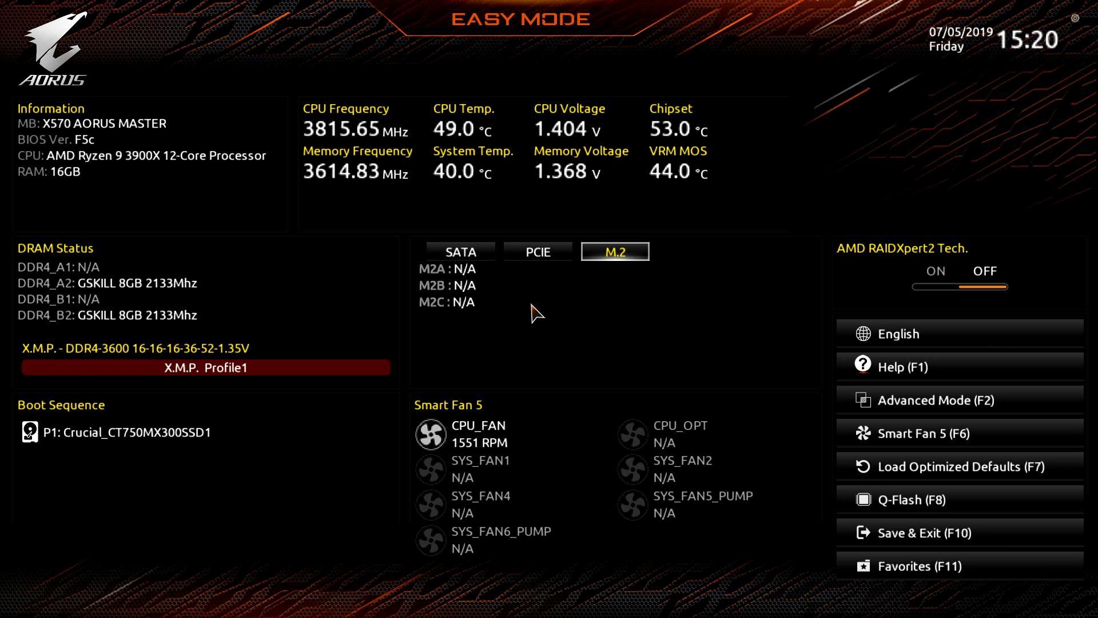
pyautogui.click(534, 252)
pyautogui.click(472, 258)
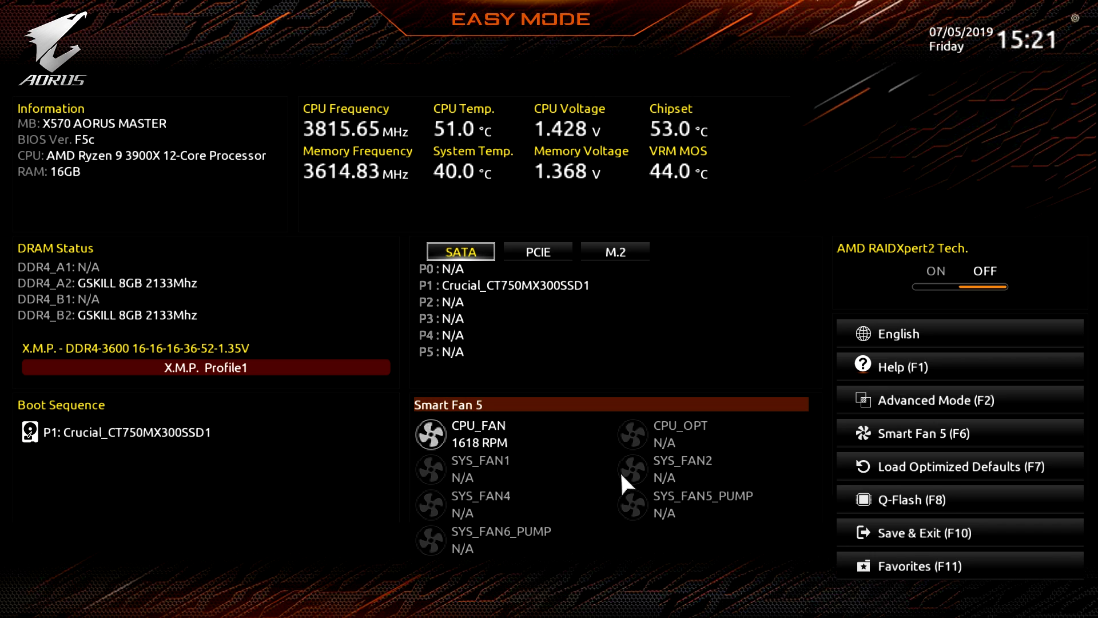
pyautogui.click(465, 428)
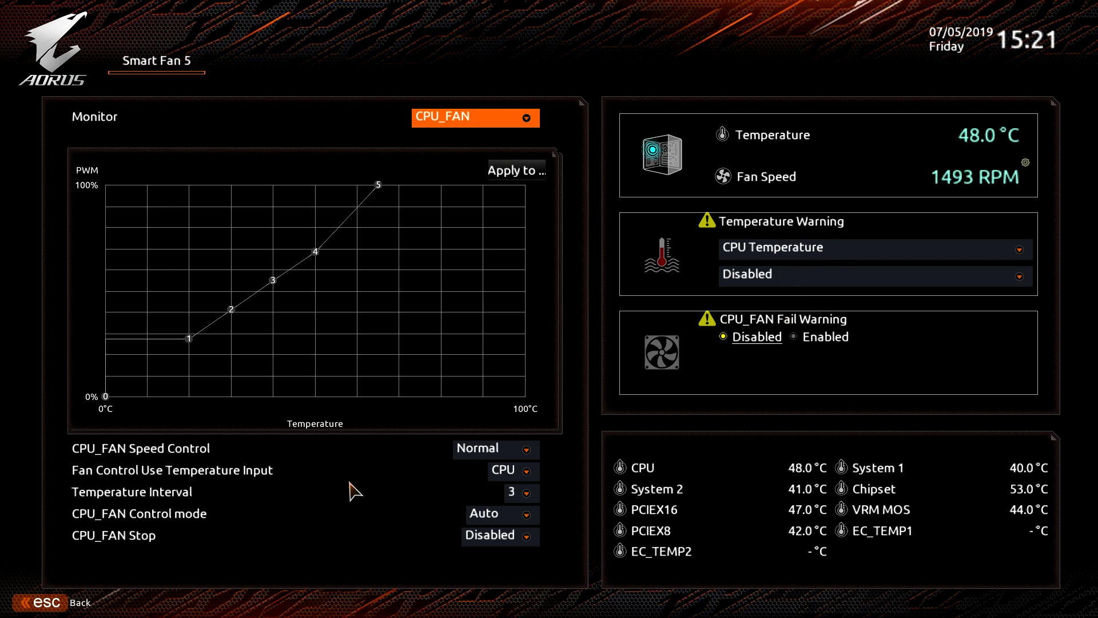
pyautogui.click(517, 117)
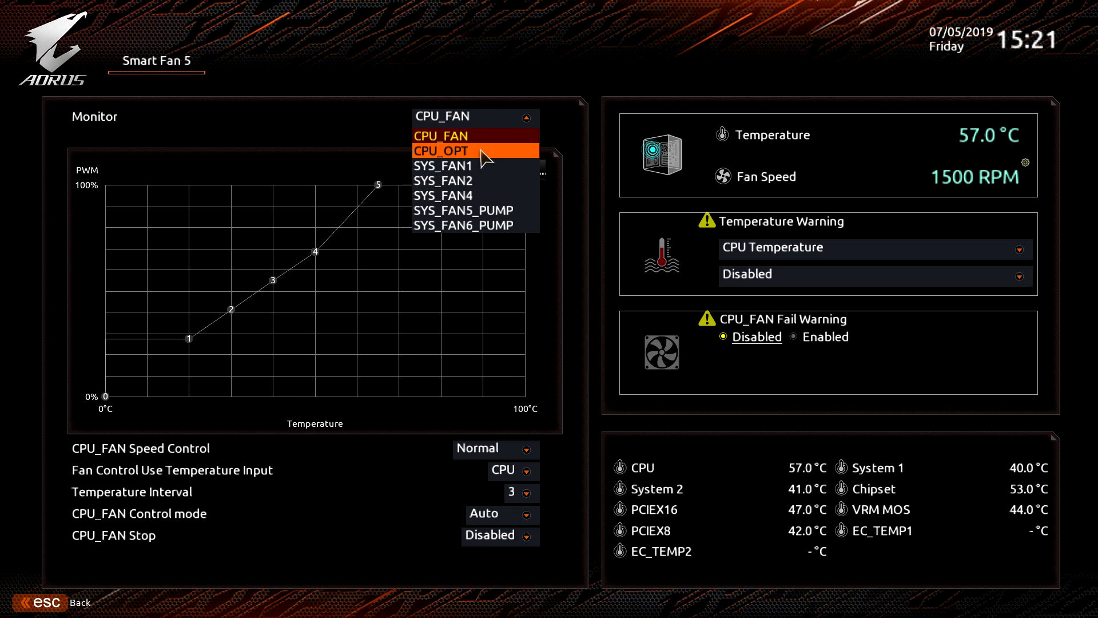
pyautogui.click(396, 126)
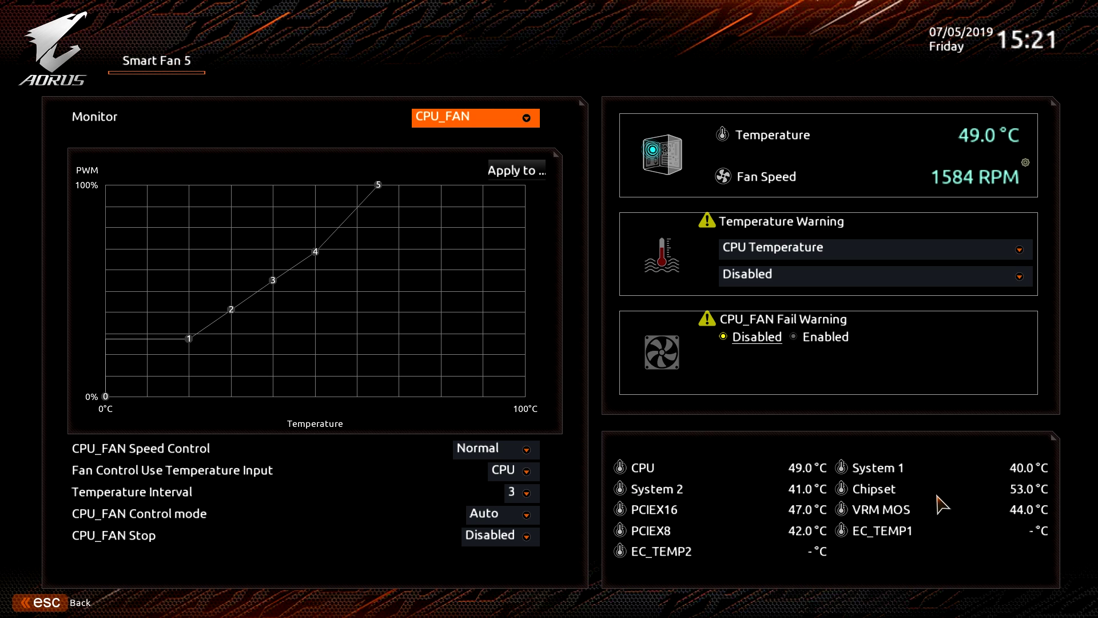
# - Exit Smart Fan 5, try Q-Flash, and dismiss its 'No disk drive found' message
pyautogui.press('Escape')
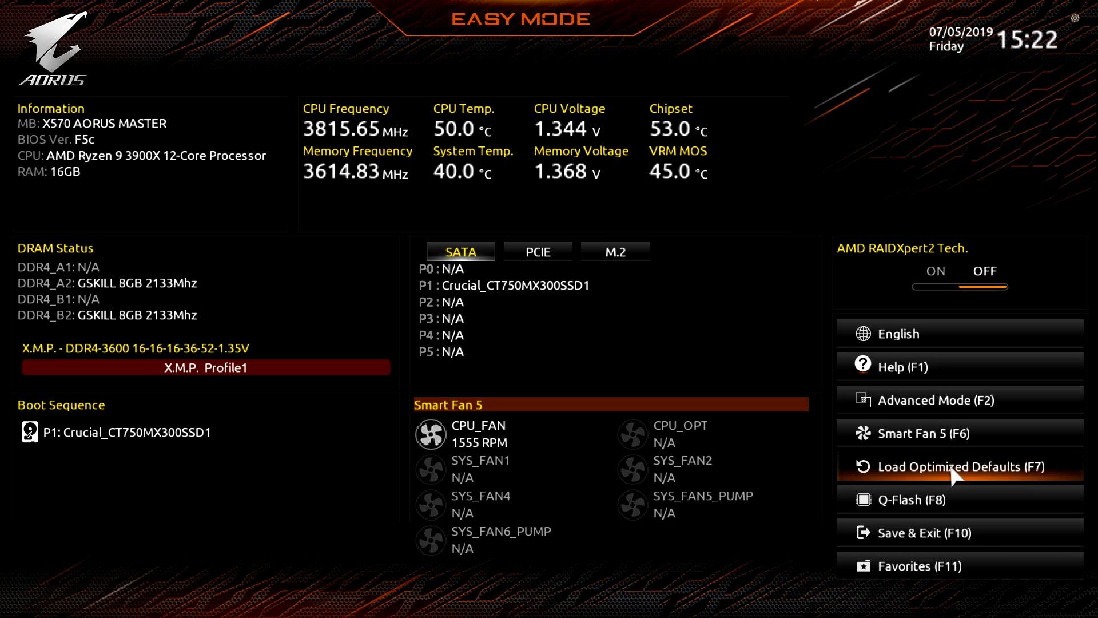
pyautogui.click(894, 497)
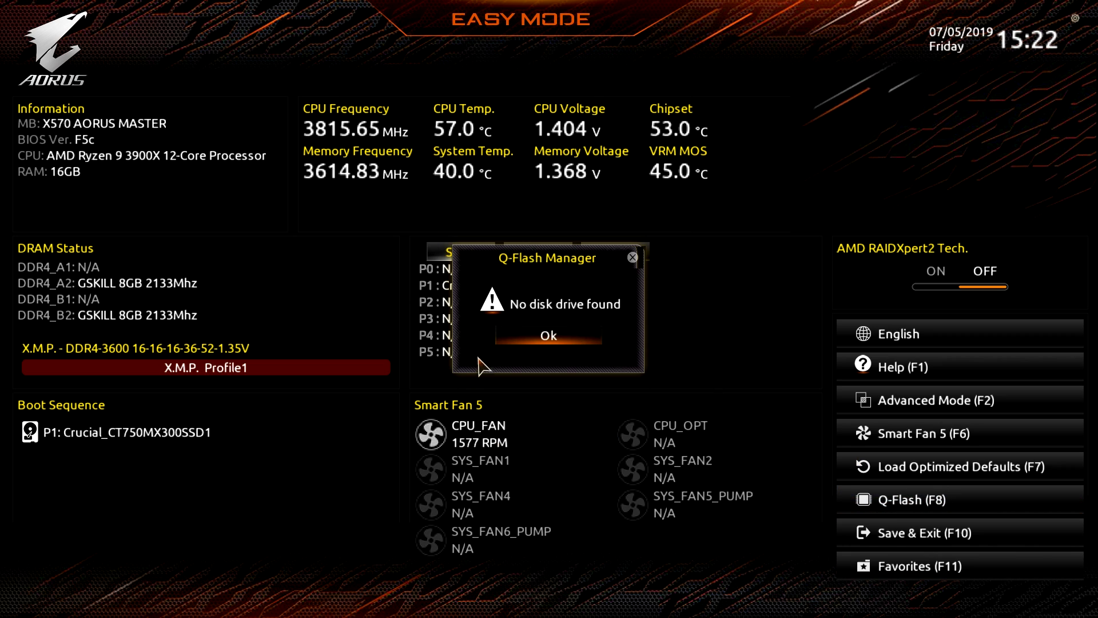
pyautogui.click(631, 257)
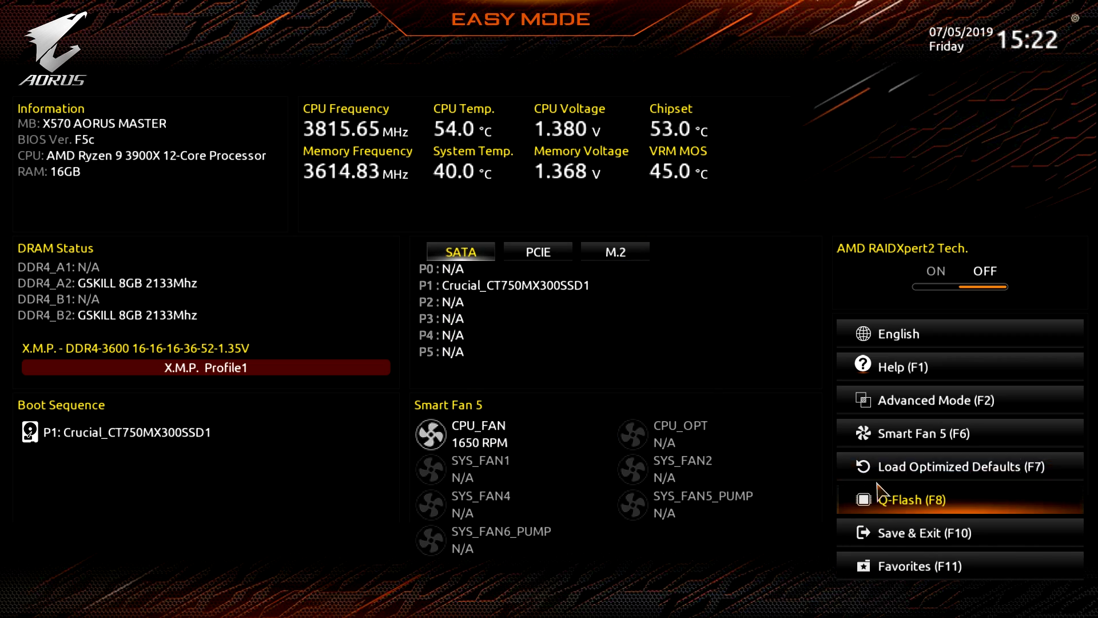
# - In Advanced Mode Favorites, step through CPU Clock Control, Extreme Memory Profile, CPU Vcore and Loadline Calibration
pyautogui.click(911, 559)
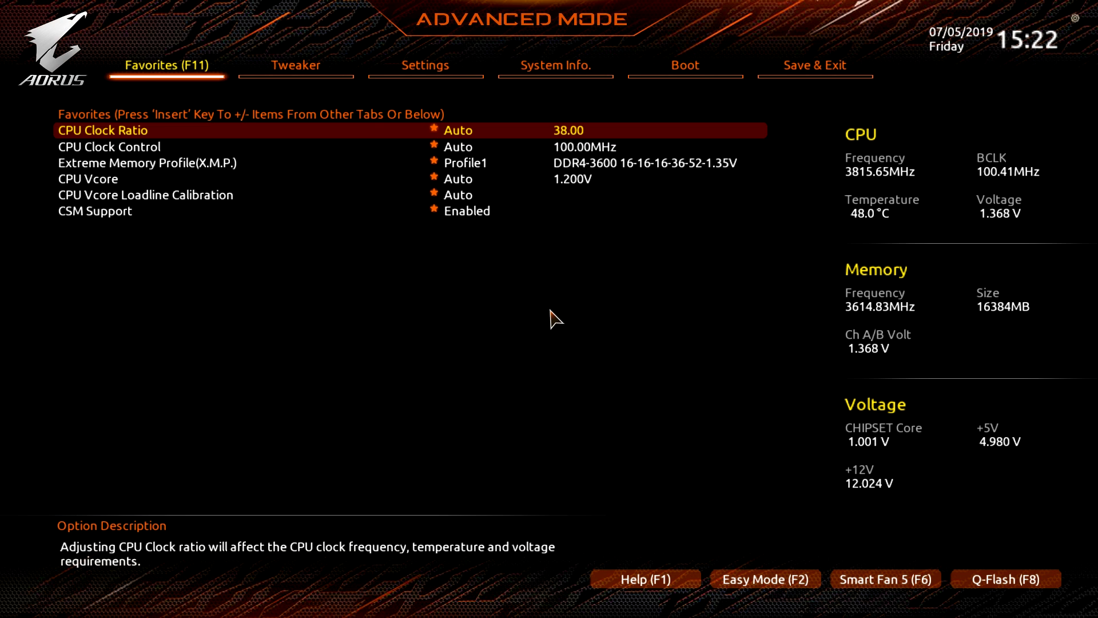
pyautogui.press('Down')
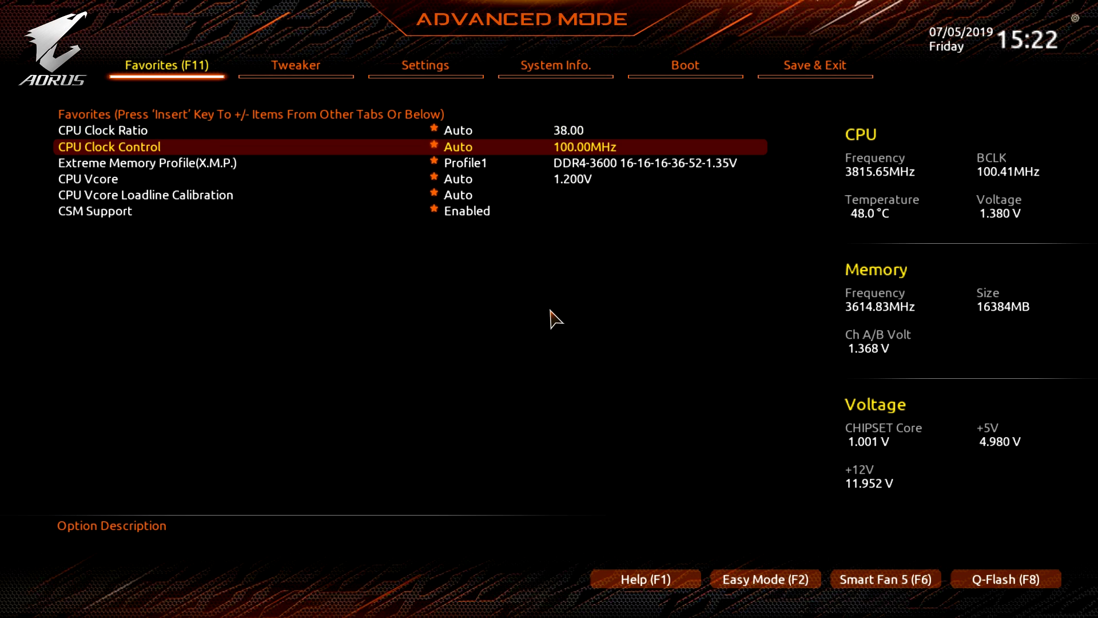
pyautogui.press('Down')
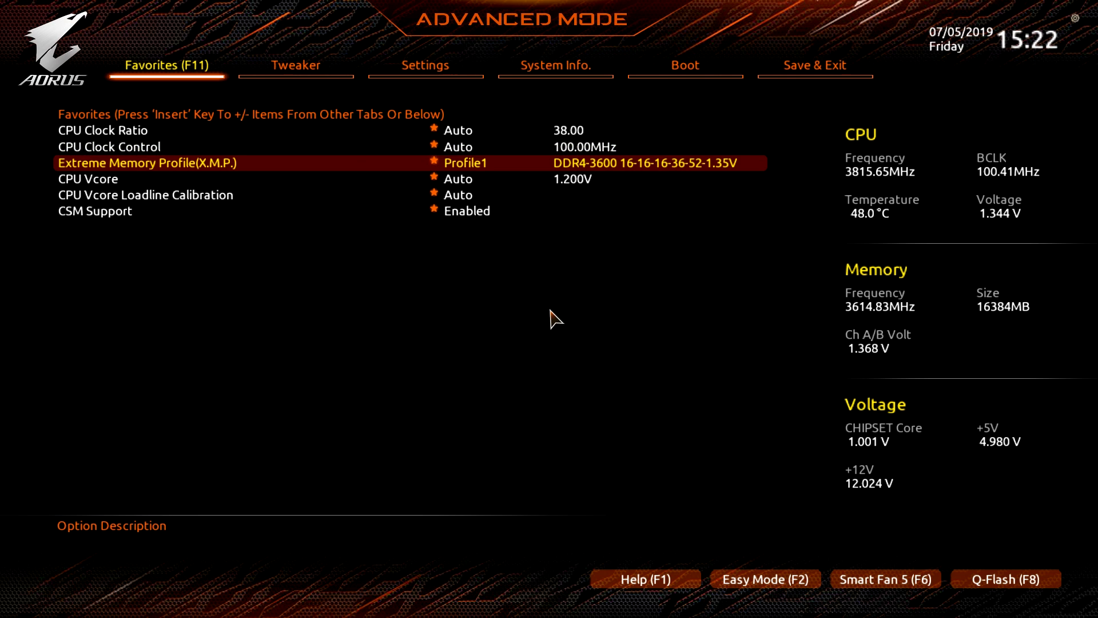
pyautogui.press('Down')
pyautogui.press('Down')
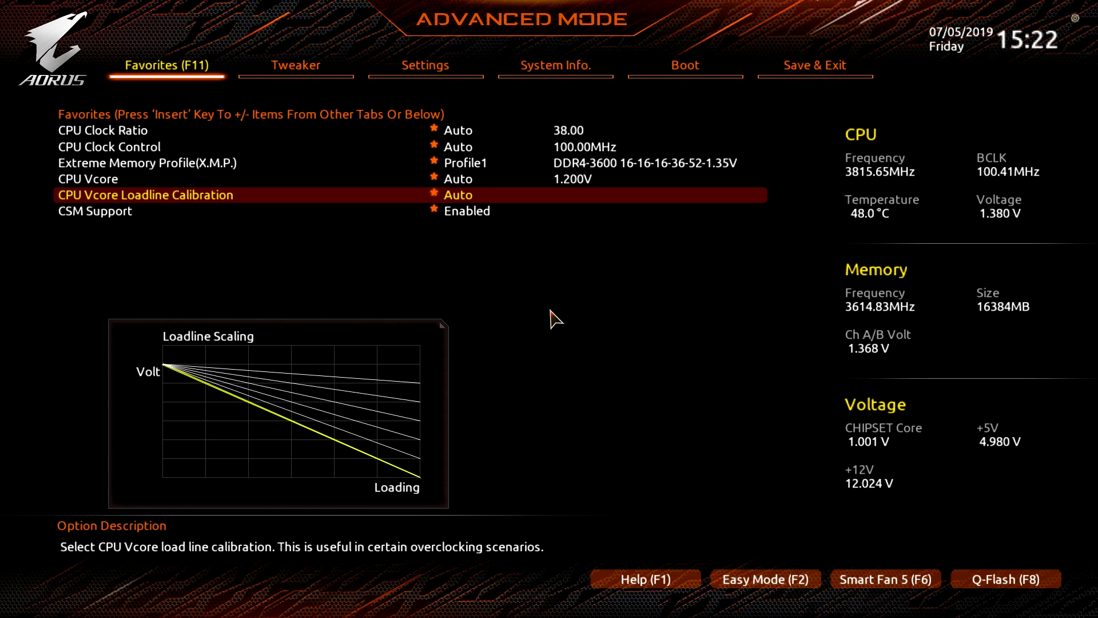
pyautogui.press('Down')
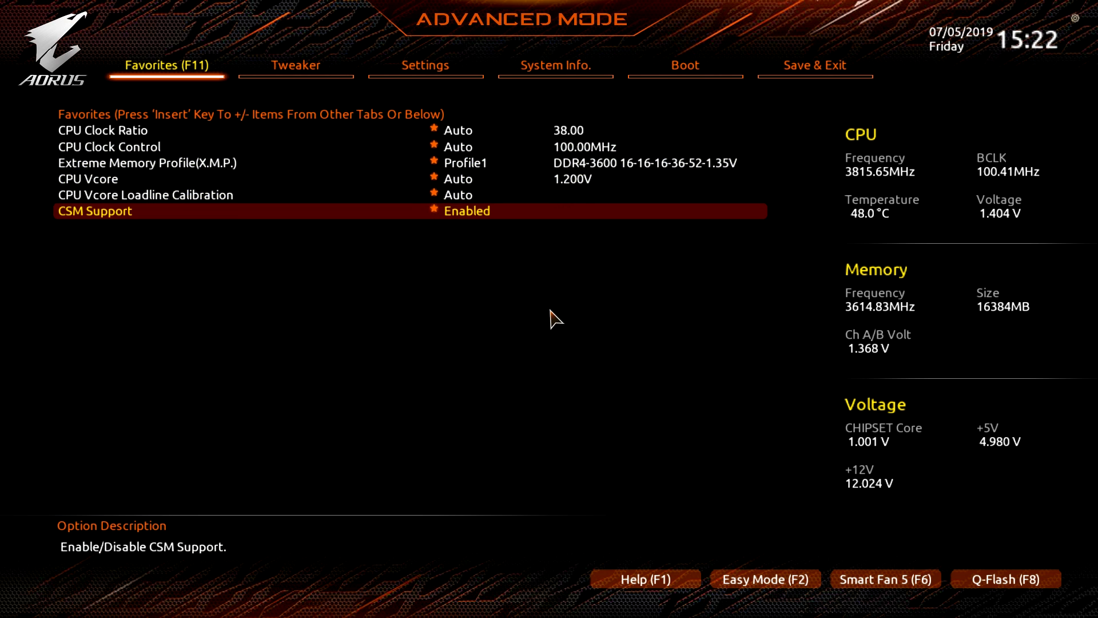
pyautogui.press('Right')
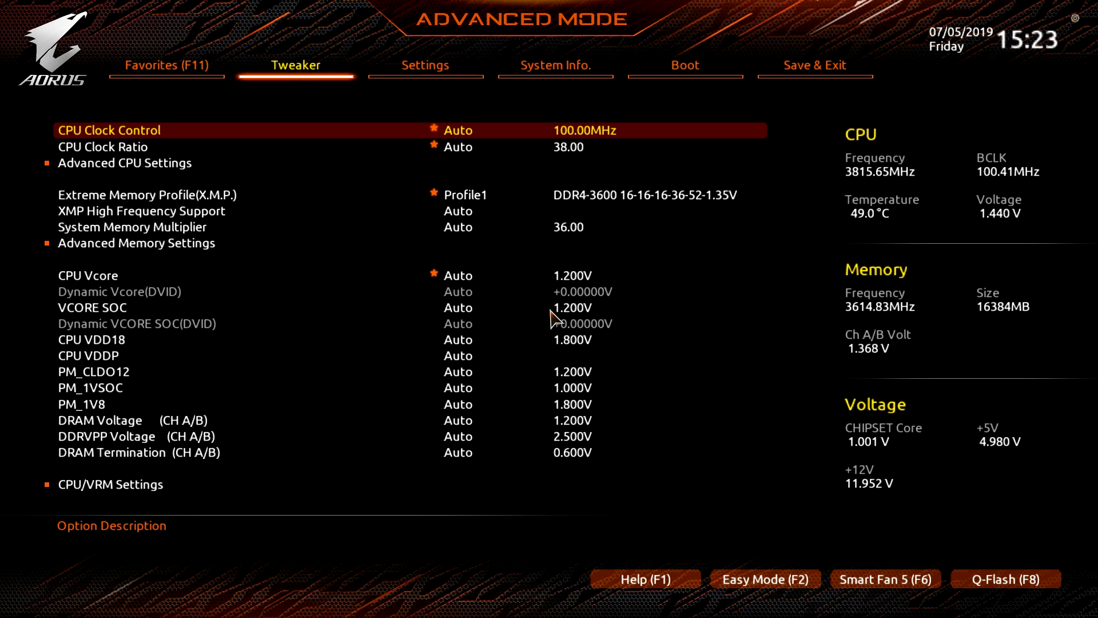
pyautogui.press('Down')
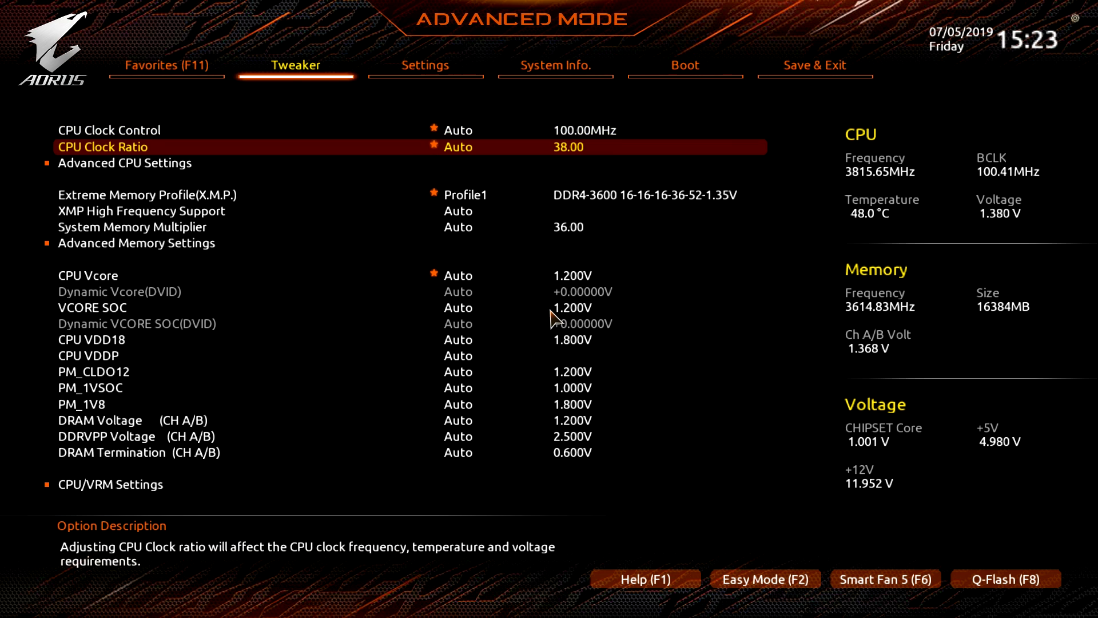
pyautogui.press('Down')
pyautogui.press('Return')
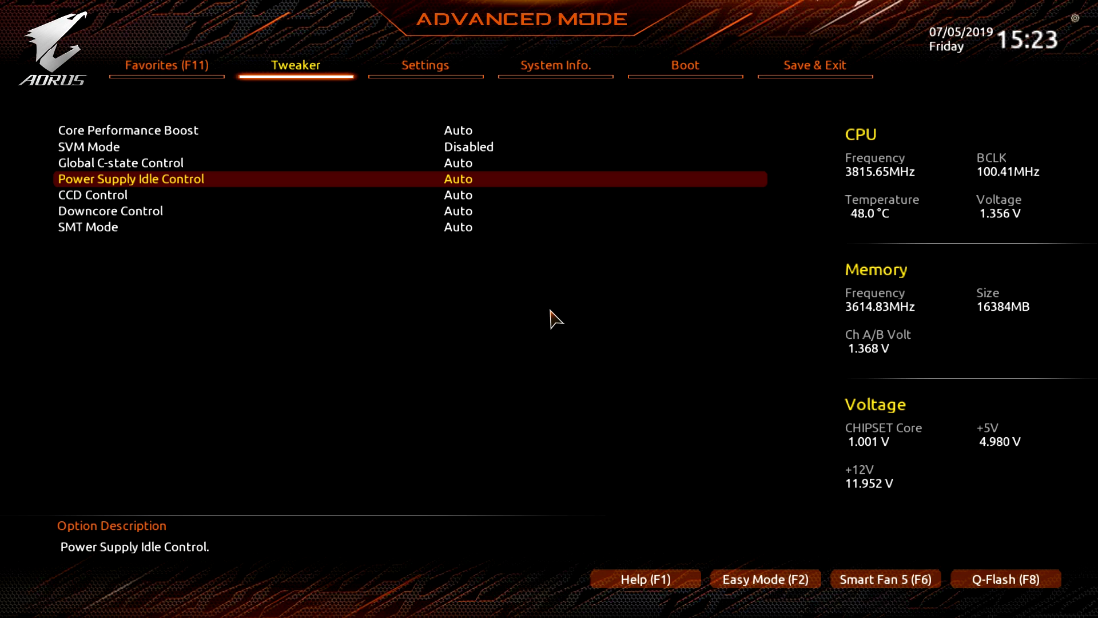
pyautogui.press('Escape')
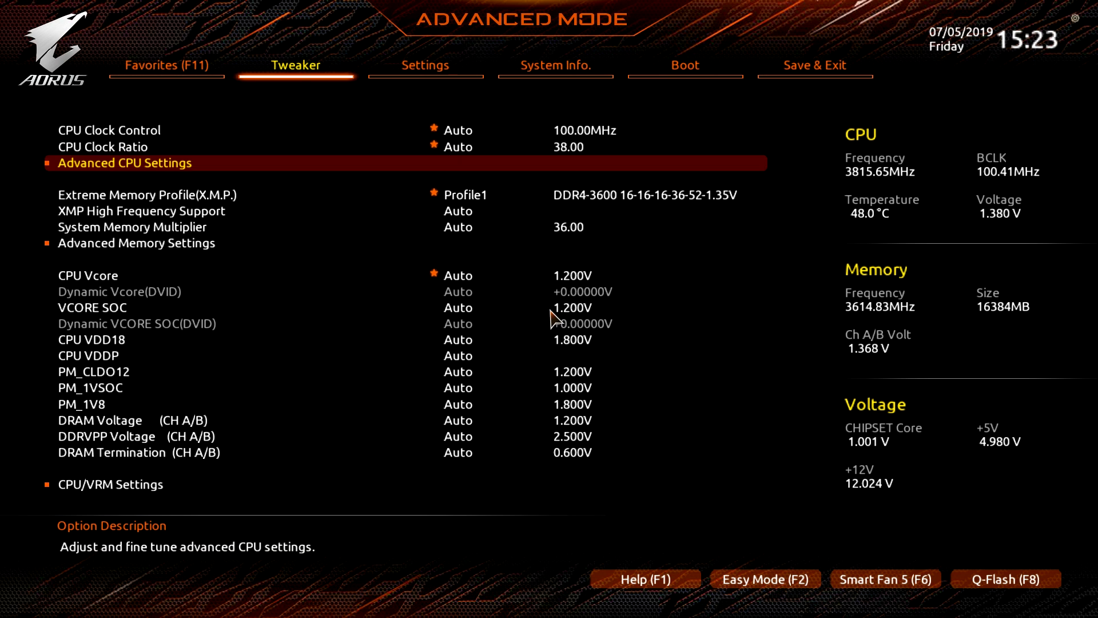
pyautogui.press('Down')
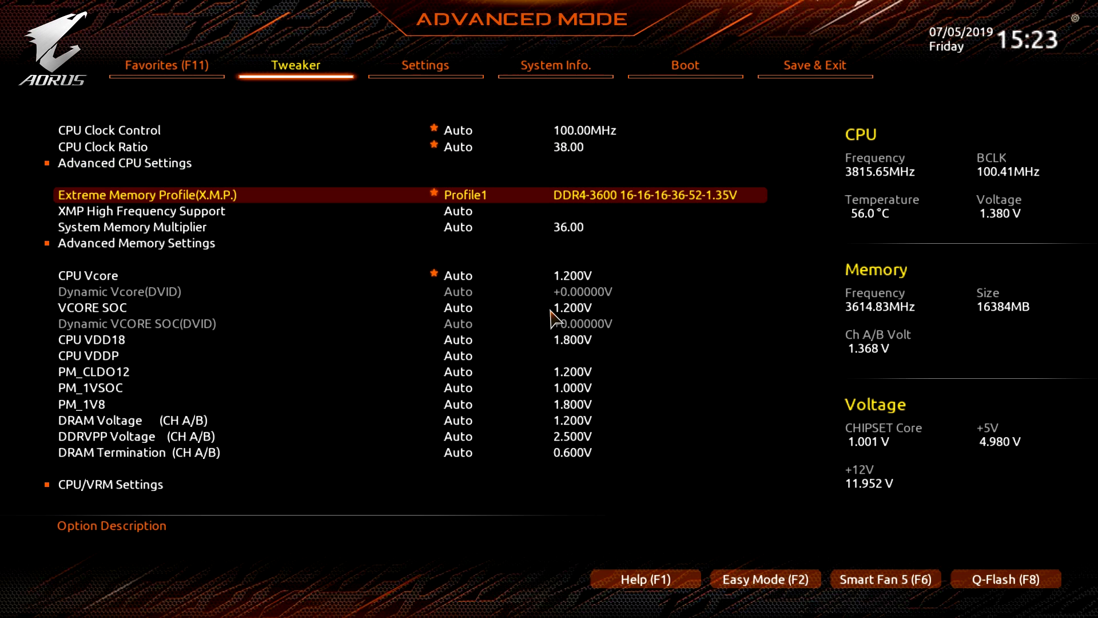
pyautogui.press('Return')
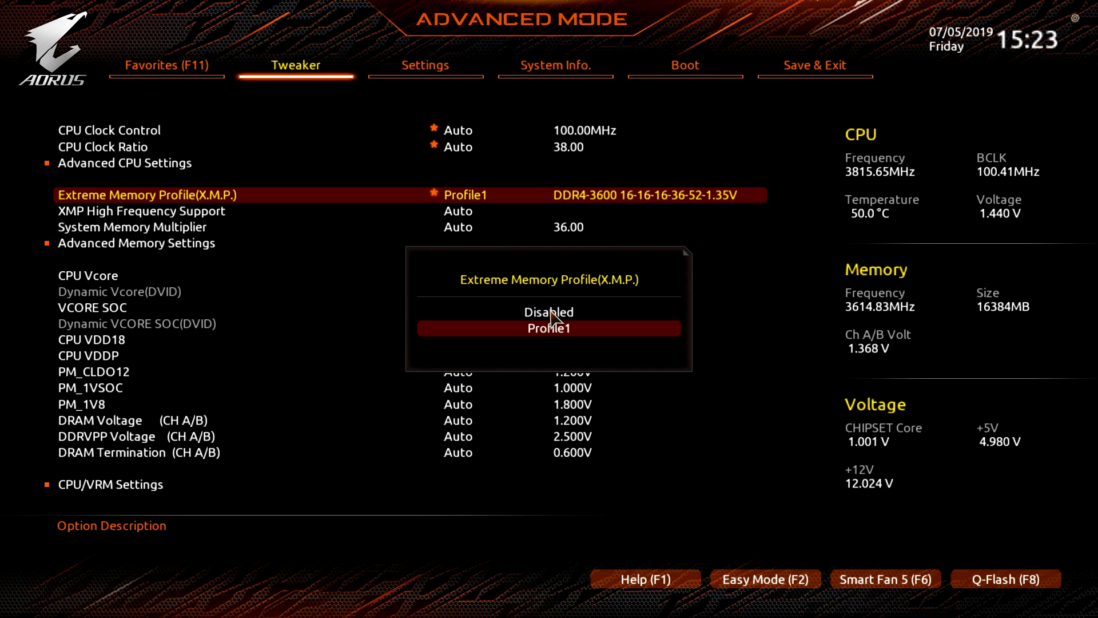
pyautogui.press('Escape')
pyautogui.press('Return')
pyautogui.press('Up')
pyautogui.press('Down')
pyautogui.press('Return')
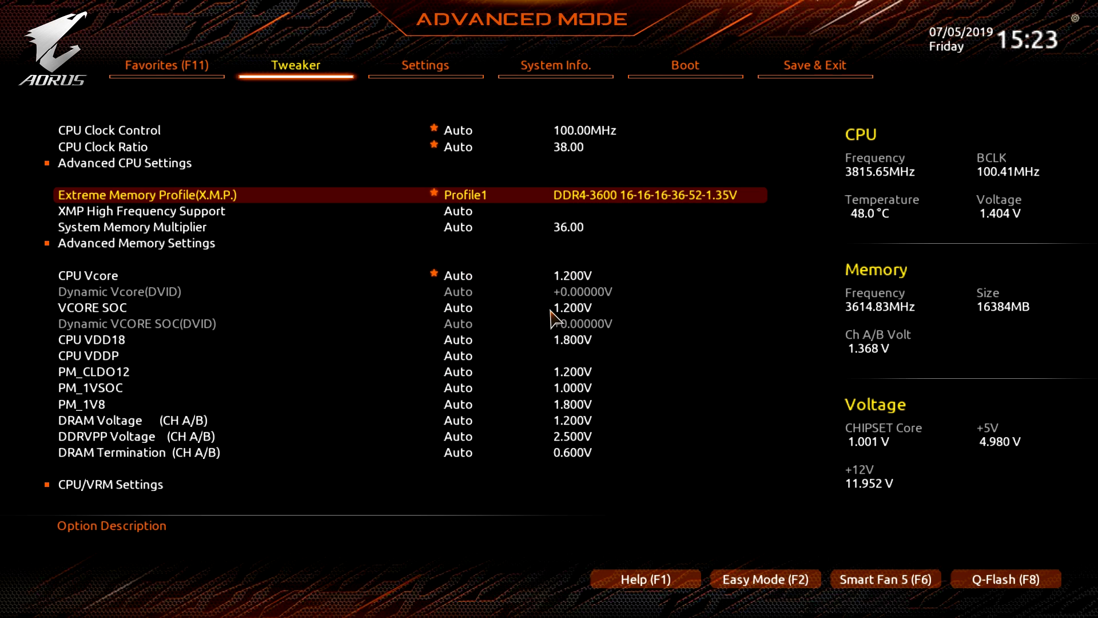
# - Open Advanced Memory Settings and scroll through the Memory Subtimings values
pyautogui.press('Down')
pyautogui.press('Down')
pyautogui.press('Down')
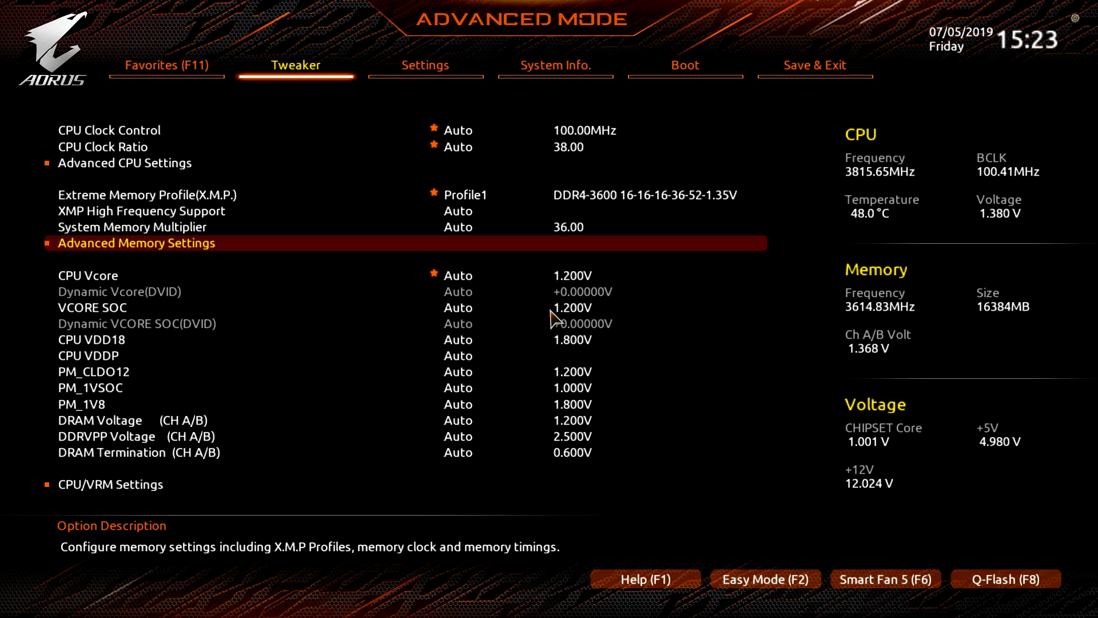
pyautogui.press('Return')
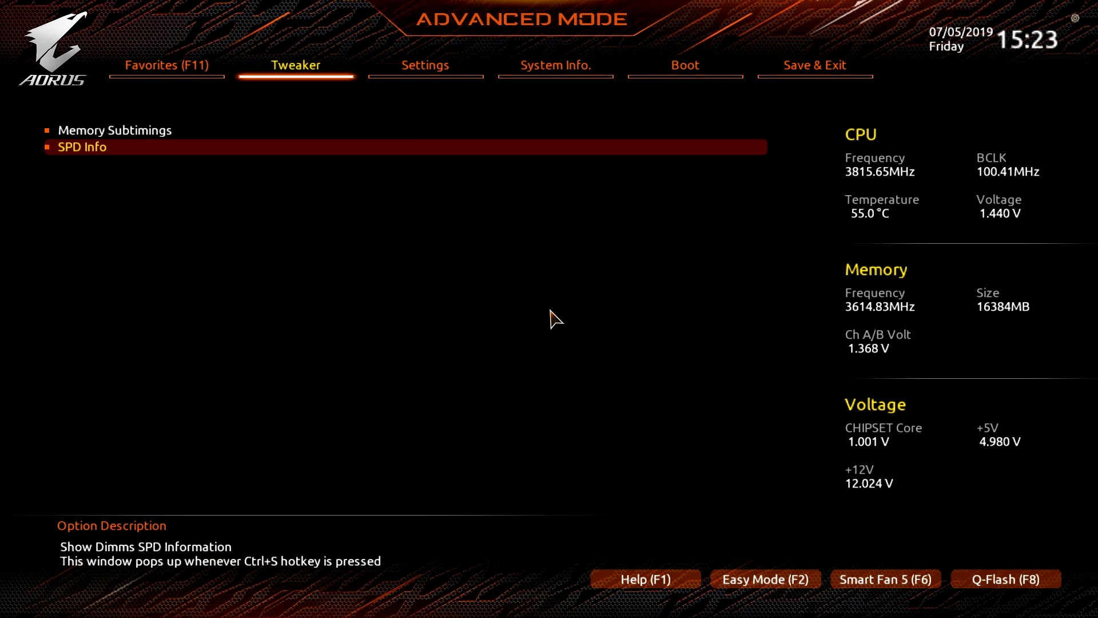
pyautogui.press('Up')
pyautogui.press('Return')
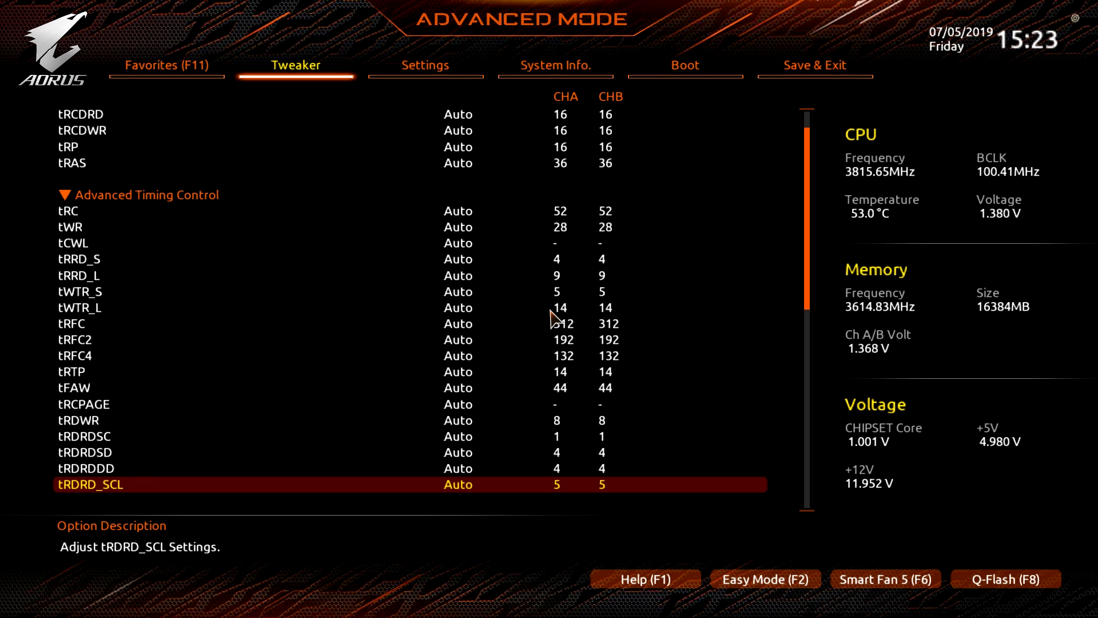
pyautogui.press('Down')
pyautogui.press('Down')
pyautogui.press('Down')
pyautogui.press('Down')
pyautogui.press('Down')
pyautogui.press('Down')
pyautogui.press('Down')
pyautogui.press('Down')
pyautogui.press('Down')
pyautogui.press('Down')
pyautogui.press('Down')
pyautogui.press('Down')
pyautogui.press('Up')
pyautogui.press('Up')
pyautogui.press('Up')
pyautogui.press('Up')
pyautogui.press('Up')
pyautogui.press('Up')
pyautogui.press('Up')
pyautogui.press('Up')
pyautogui.press('Up')
pyautogui.press('Up')
pyautogui.press('Up')
pyautogui.press('Up')
pyautogui.press('Up')
pyautogui.press('Up')
pyautogui.press('Up')
pyautogui.press('Up')
pyautogui.press('Up')
pyautogui.press('Up')
pyautogui.press('Up')
pyautogui.press('Up')
pyautogui.press('Up')
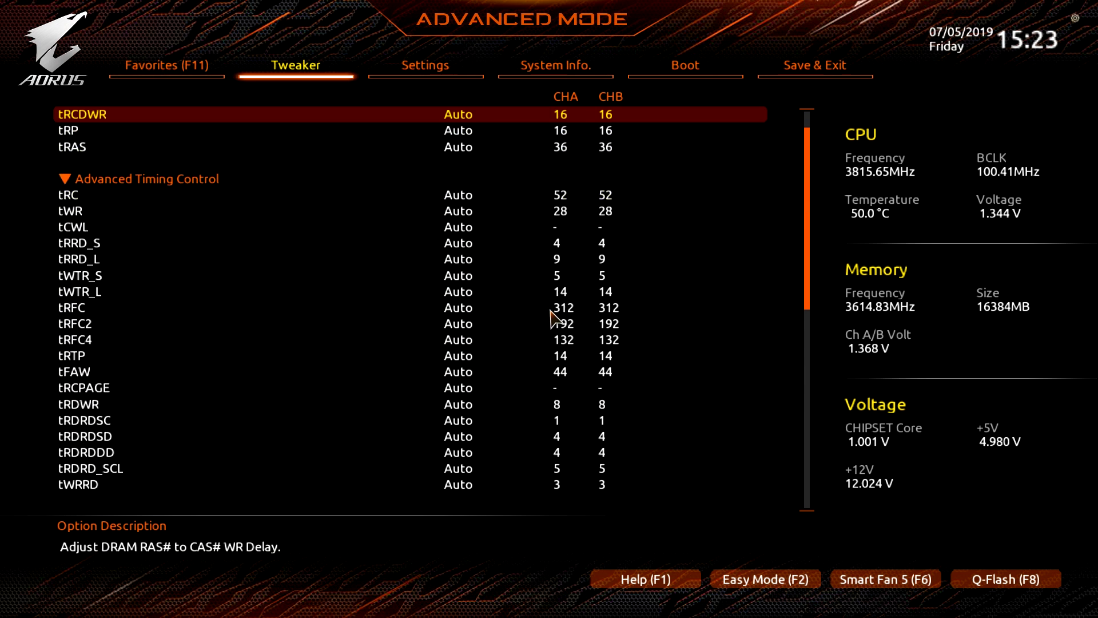
pyautogui.press('Up')
pyautogui.press('Up')
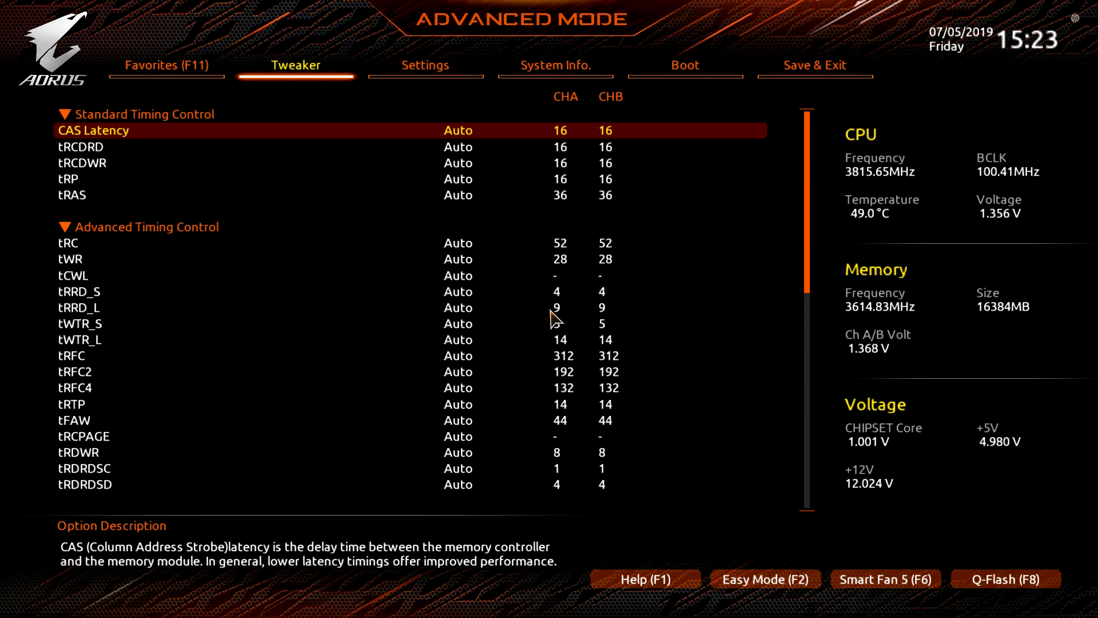
# - View the SPD Info for the DDR4_A1 module, then close the SPD window
pyautogui.press('Escape')
pyautogui.press('Down')
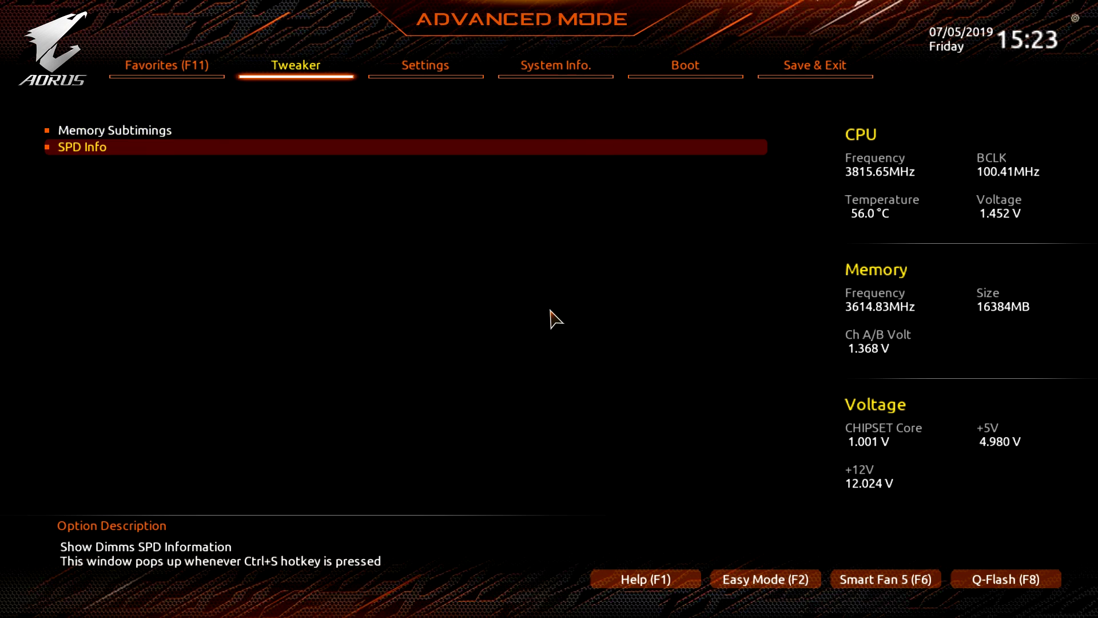
pyautogui.press('Return')
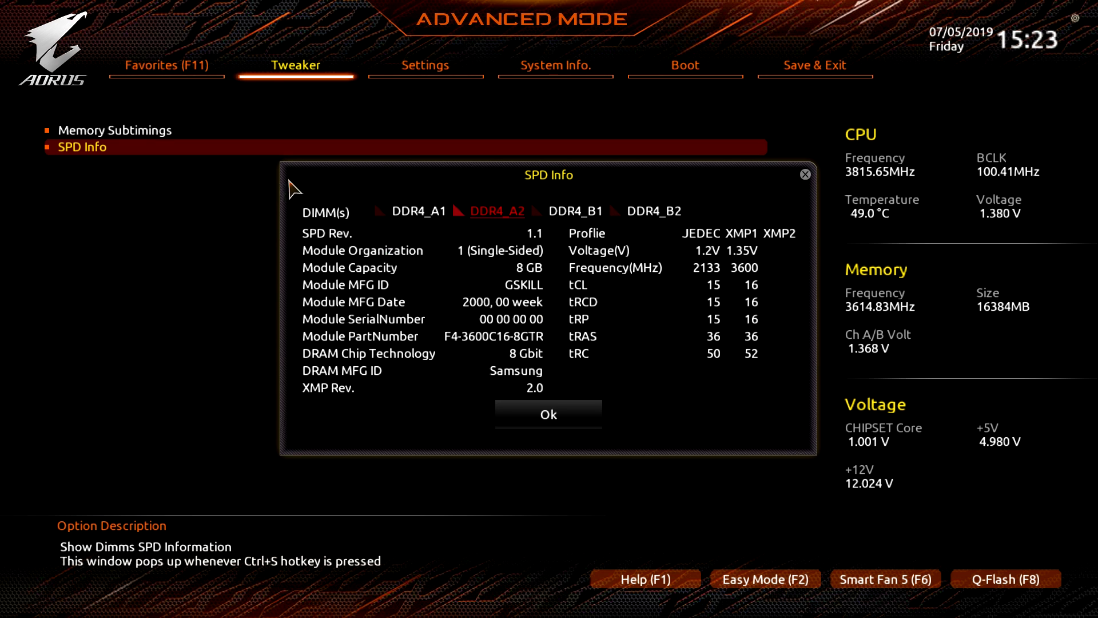
pyautogui.click(396, 209)
pyautogui.click(526, 412)
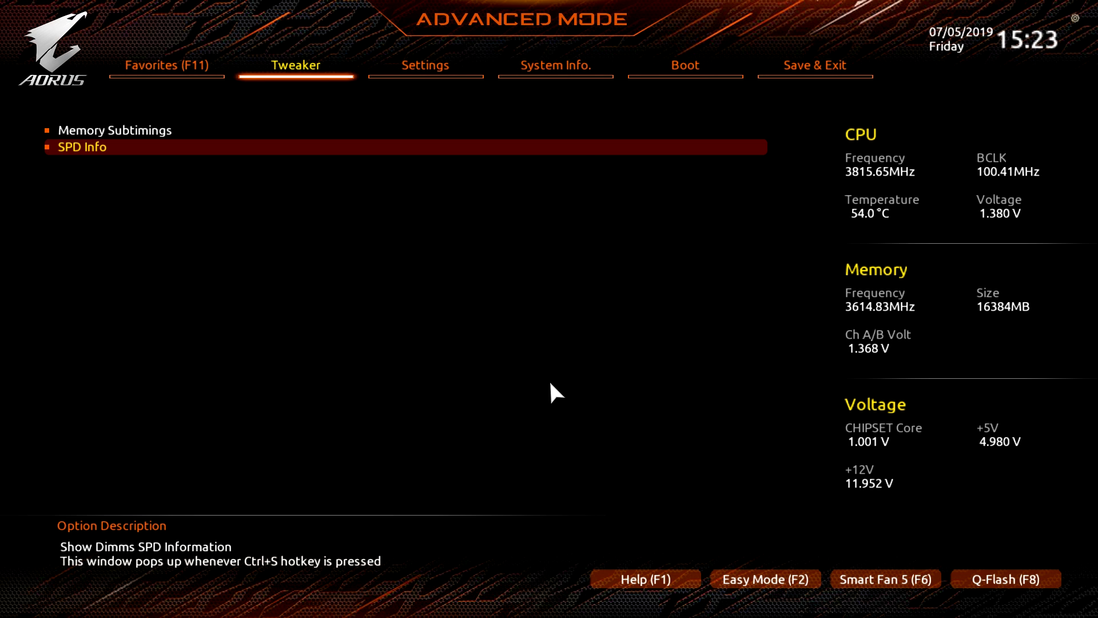
# - Step through the Tweaker voltages: CPU Vcore, VCORE SOC and DDRVPP Voltage
pyautogui.press('Escape')
pyautogui.press('Down')
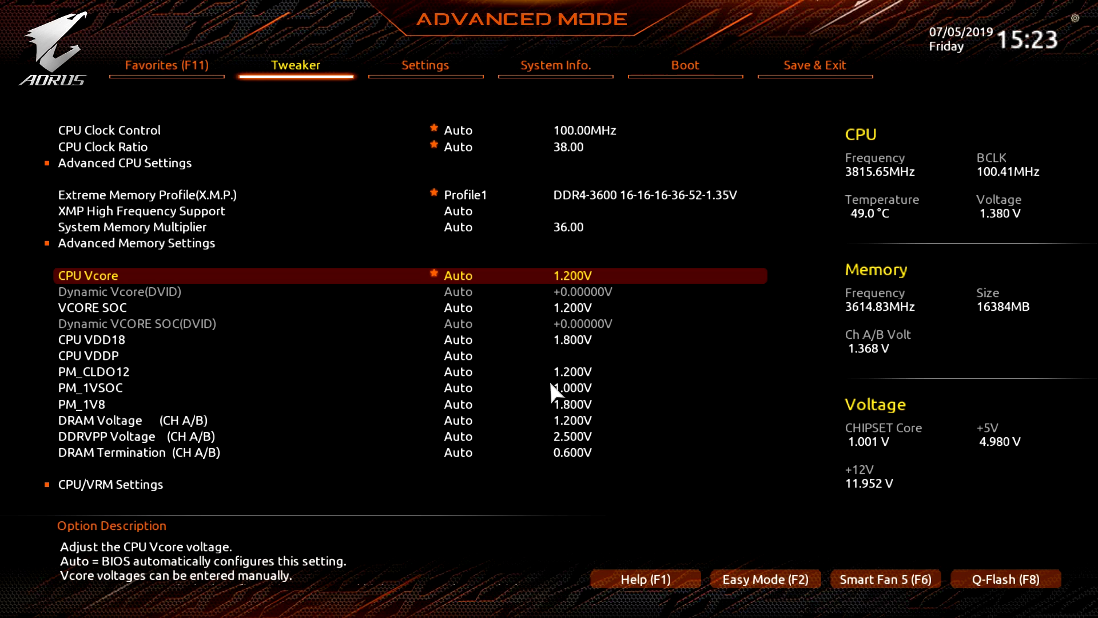
pyautogui.press('Down')
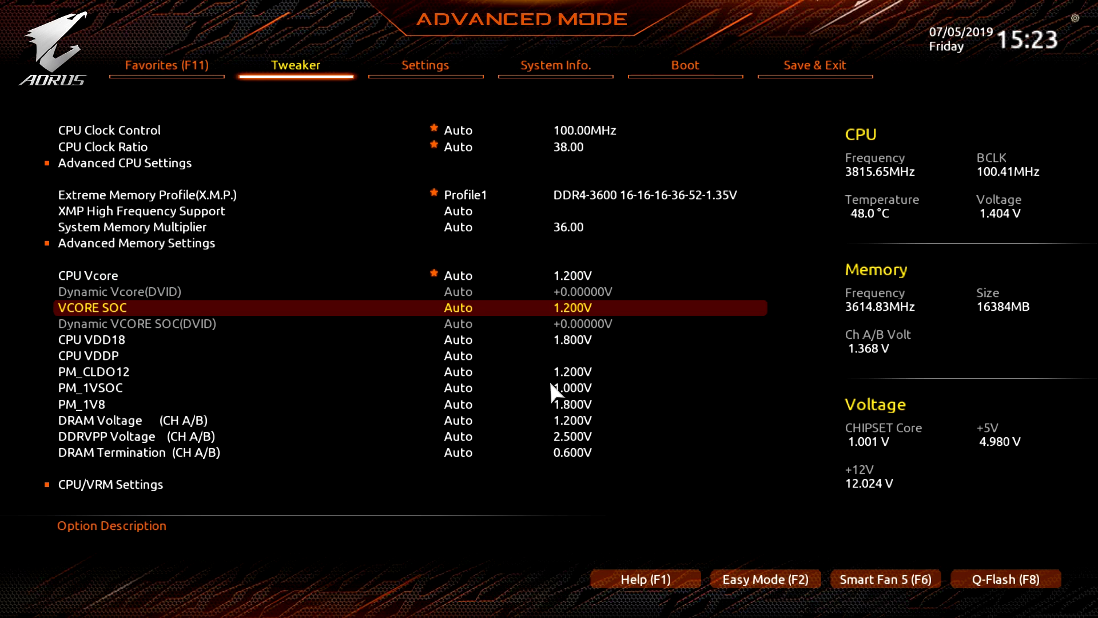
pyautogui.press('Down')
pyautogui.press('Down')
pyautogui.press('Down')
pyautogui.press('Down')
pyautogui.press('Down')
pyautogui.press('Down')
pyautogui.press('Down')
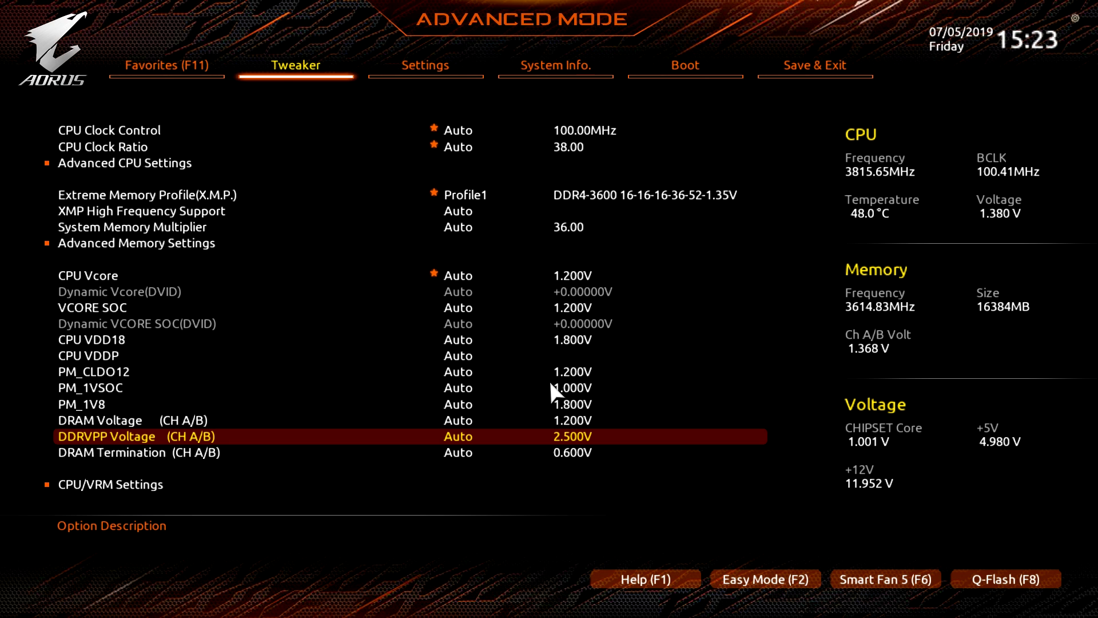
pyautogui.press('Down')
pyautogui.press('Down')
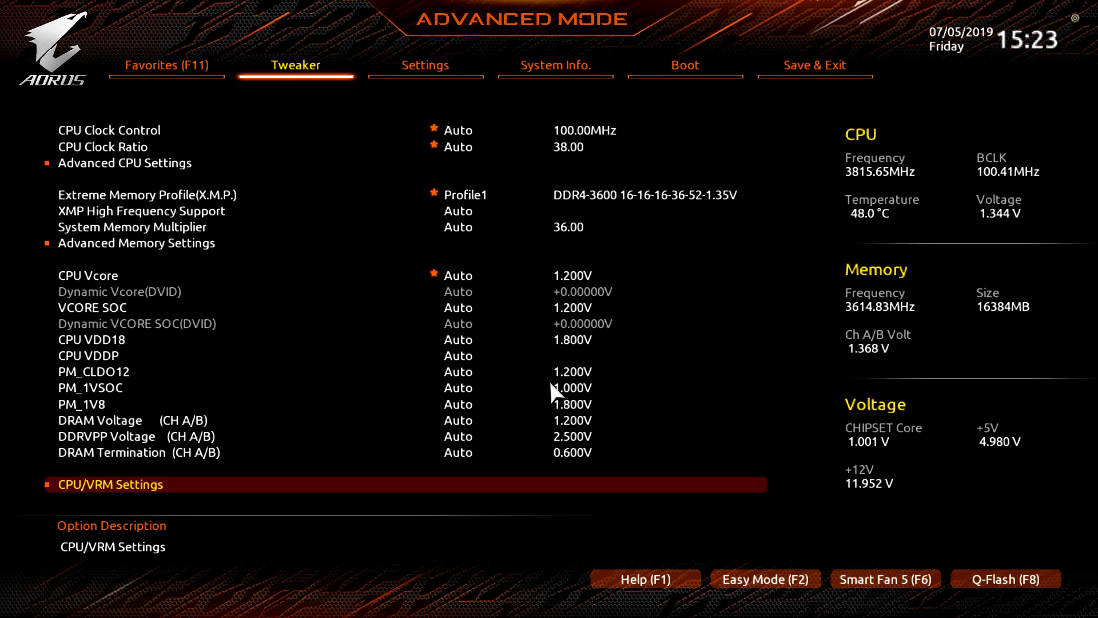
# - View the CPU/VRM Settings options, then move on to the Settings tab
pyautogui.press('Return')
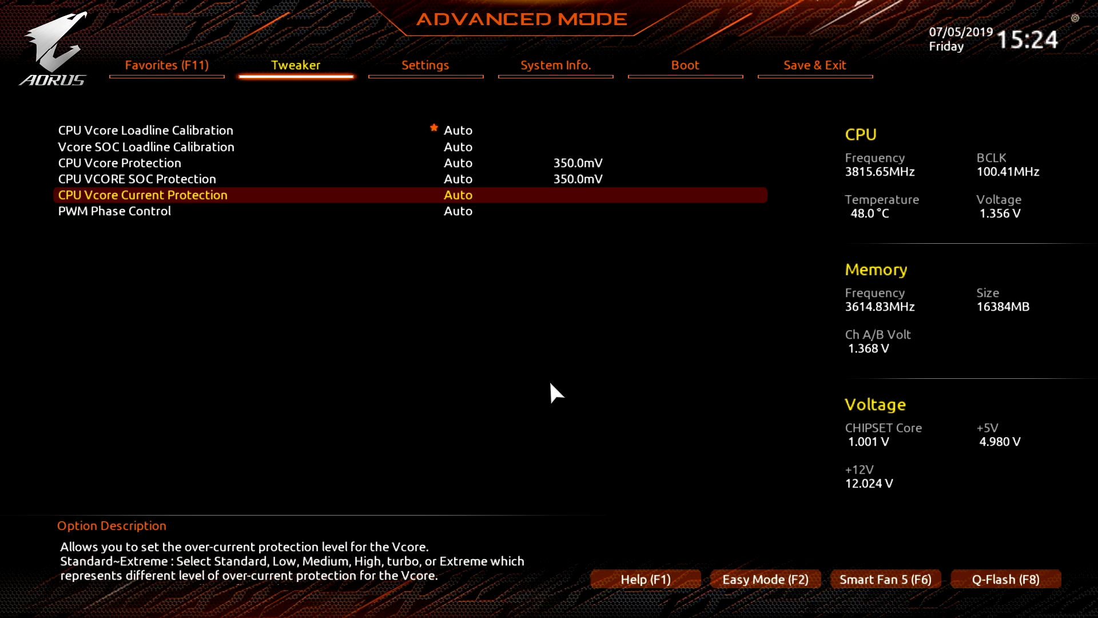
pyautogui.press('Escape')
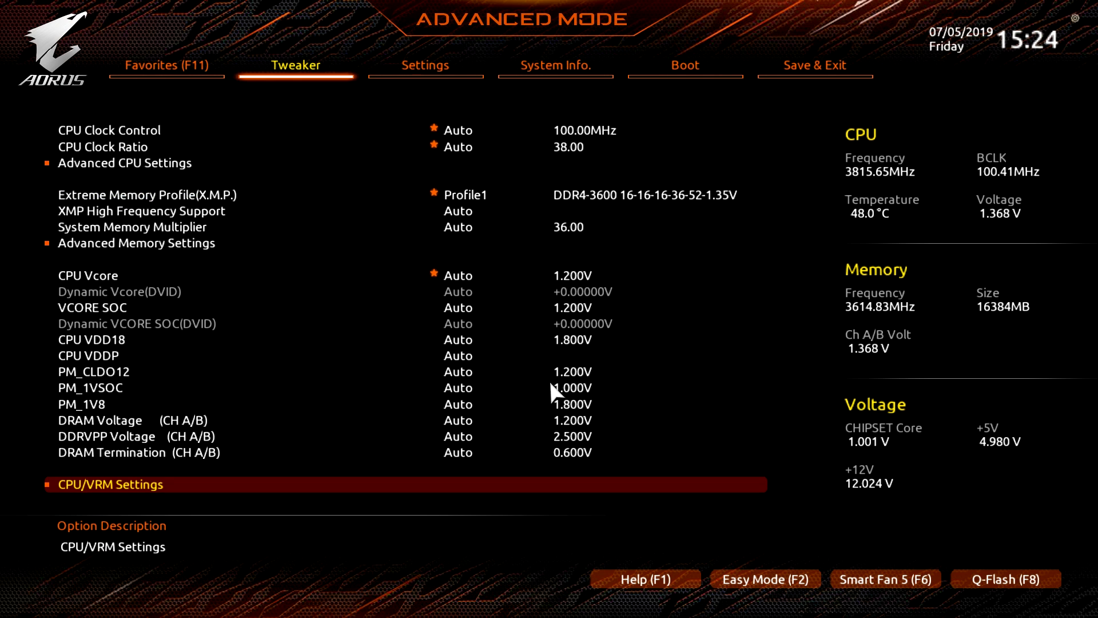
pyautogui.press('Right')
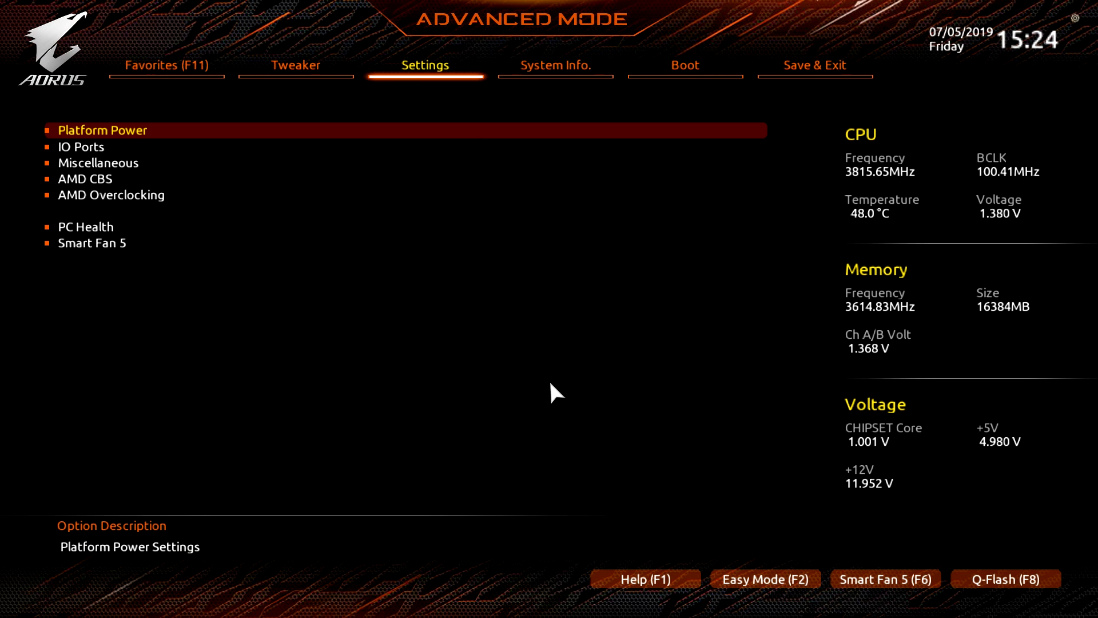
pyautogui.press('Return')
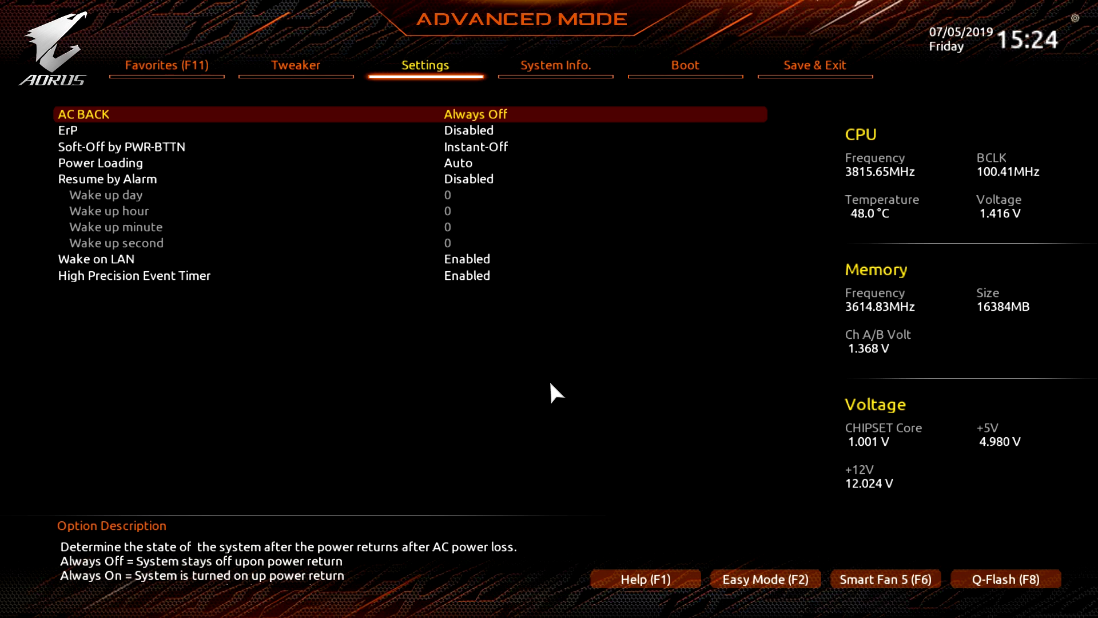
pyautogui.press('Escape')
pyautogui.press('Down')
pyautogui.press('Return')
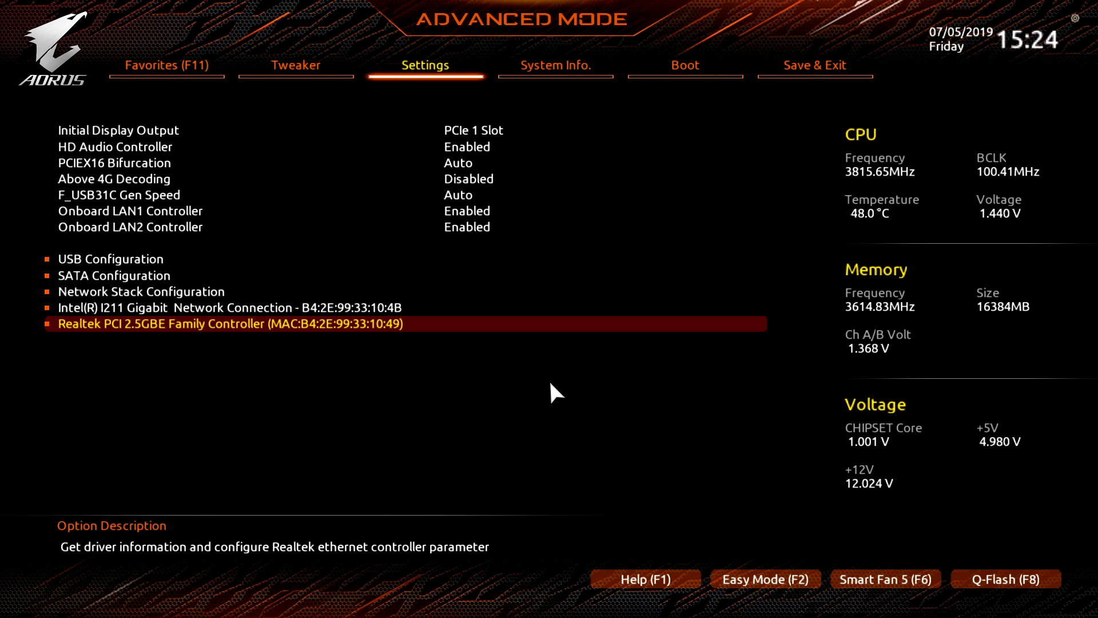
pyautogui.press('Up')
pyautogui.press('Up')
pyautogui.press('Up')
pyautogui.press('Up')
pyautogui.press('Return')
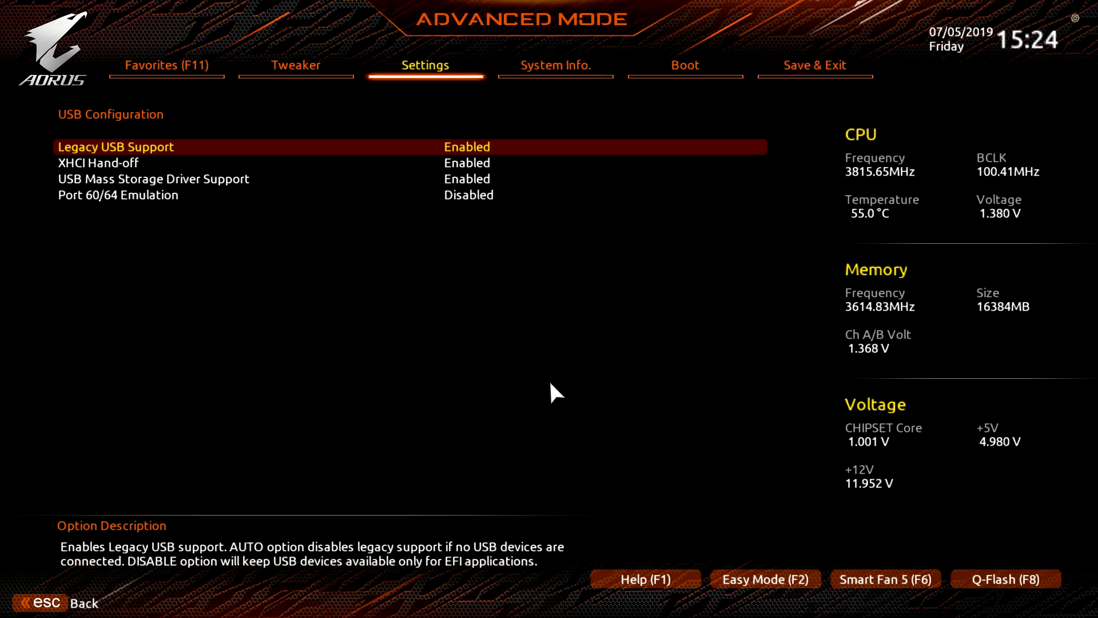
pyautogui.press('Escape')
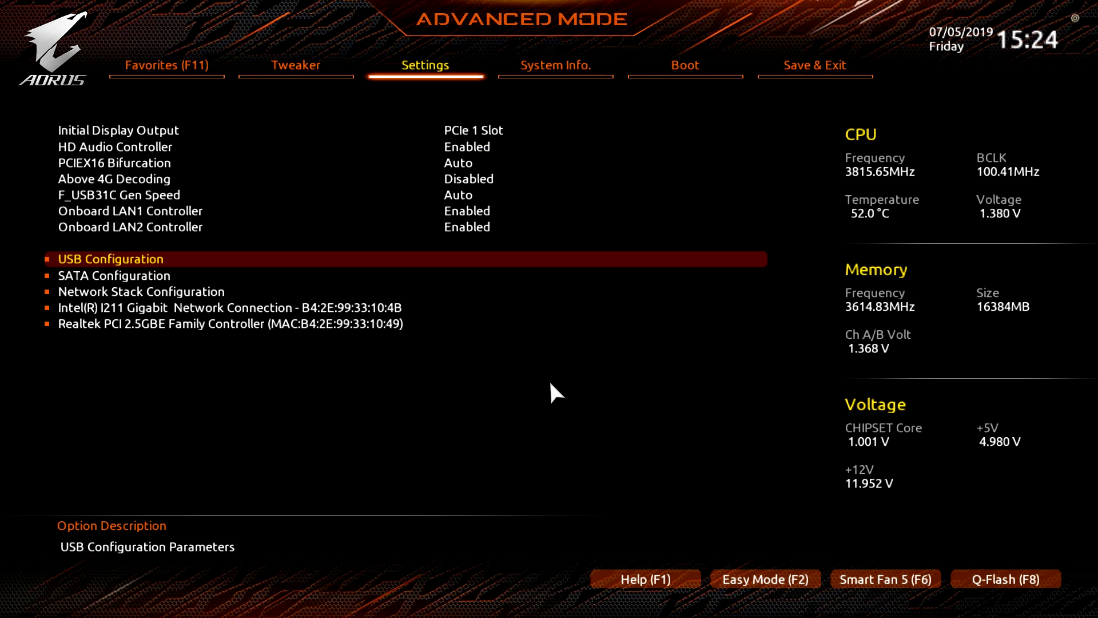
pyautogui.press('Down')
pyautogui.press('Return')
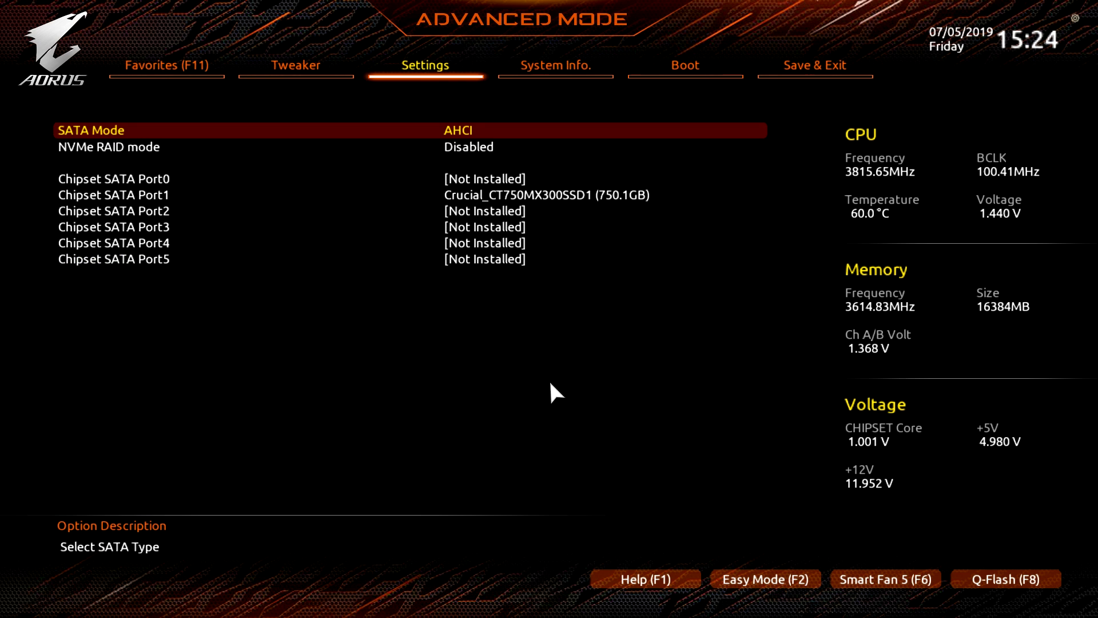
pyautogui.press('Escape')
pyautogui.press('Down')
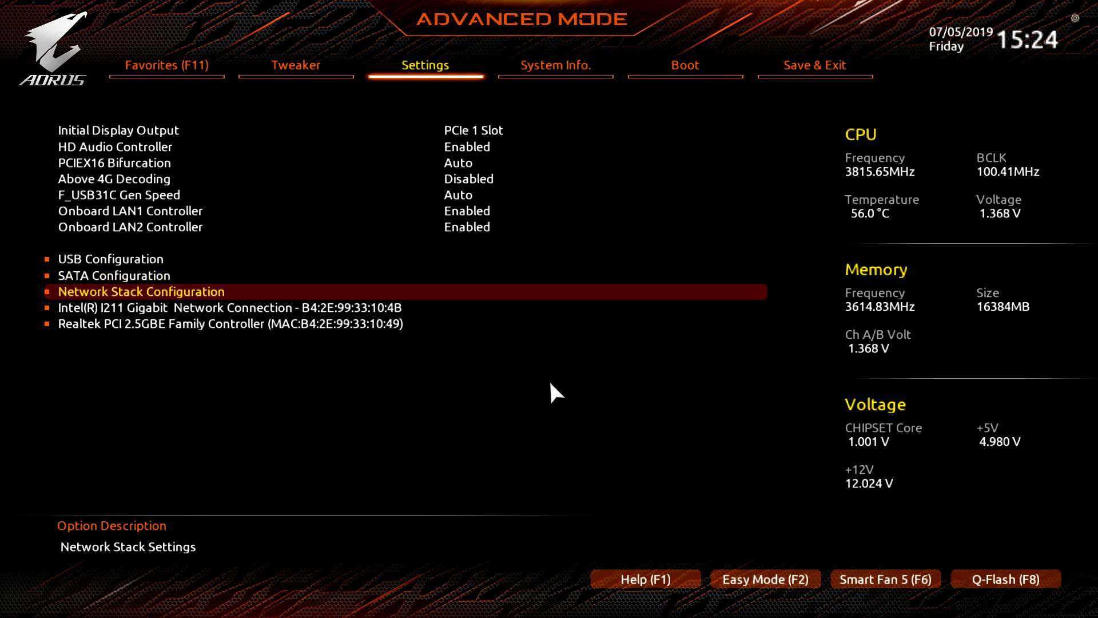
pyautogui.press('Return')
pyautogui.press('Escape')
pyautogui.press('Down')
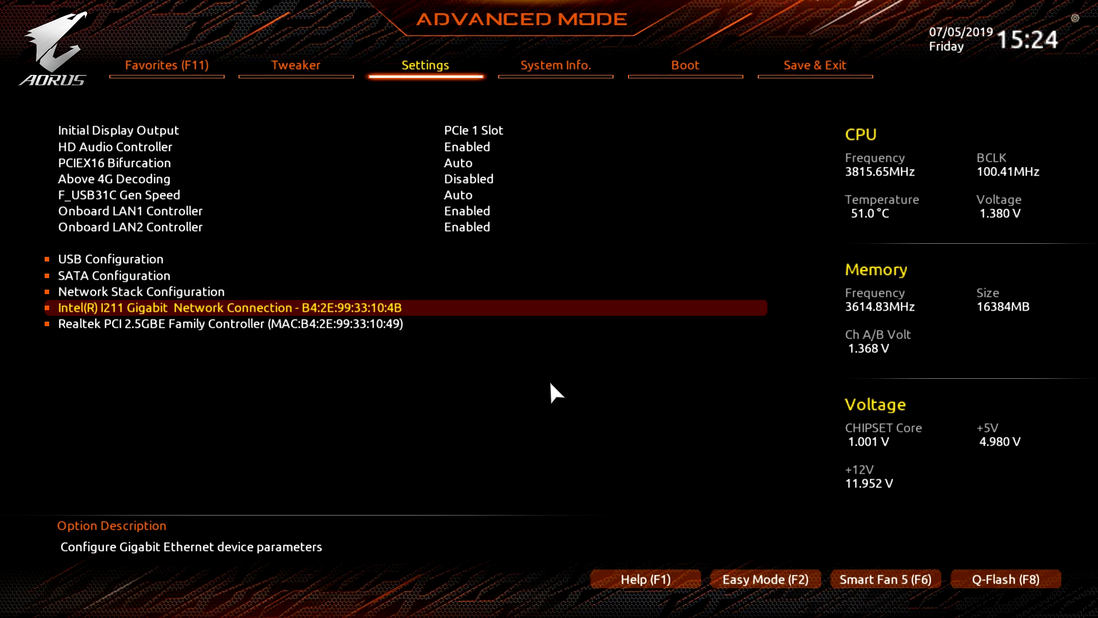
pyautogui.press('Return')
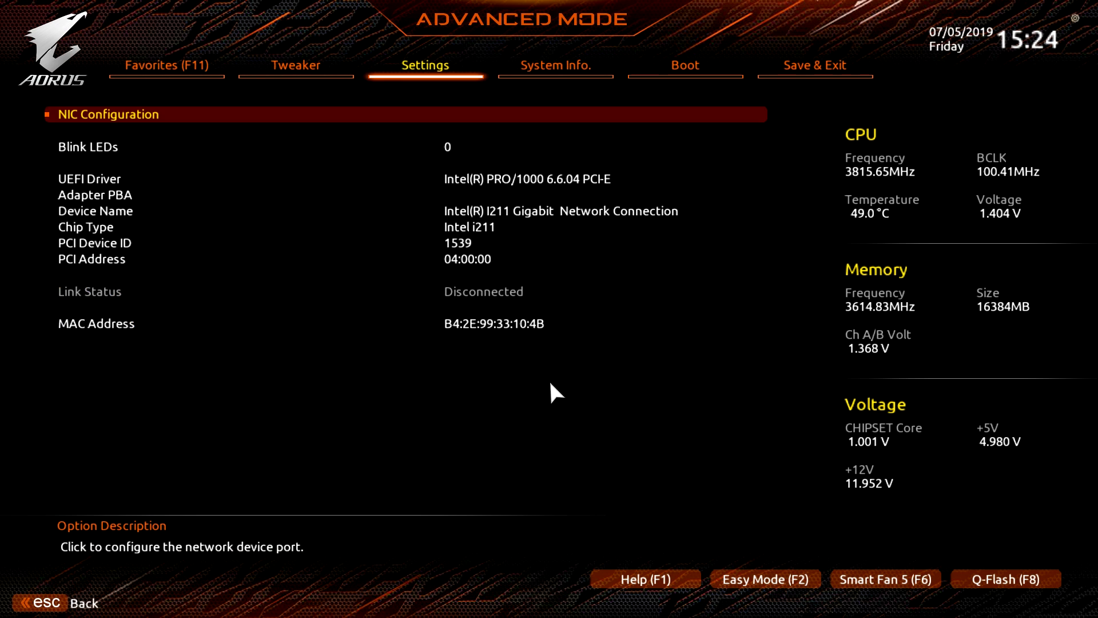
pyautogui.press('Escape')
pyautogui.press('Down')
pyautogui.press('Return')
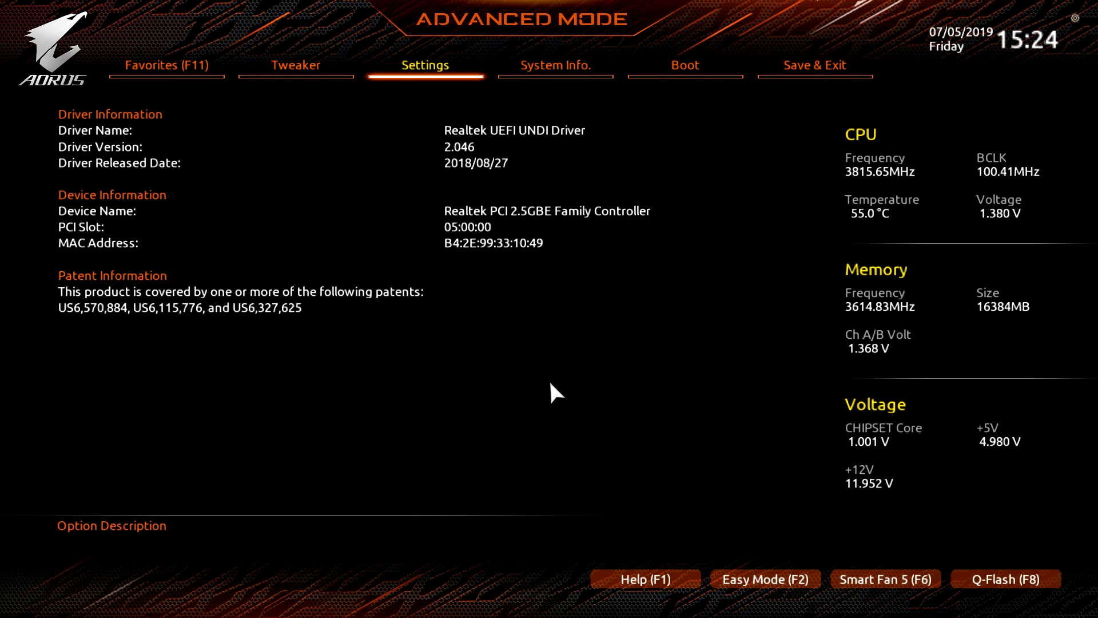
pyautogui.press('Escape')
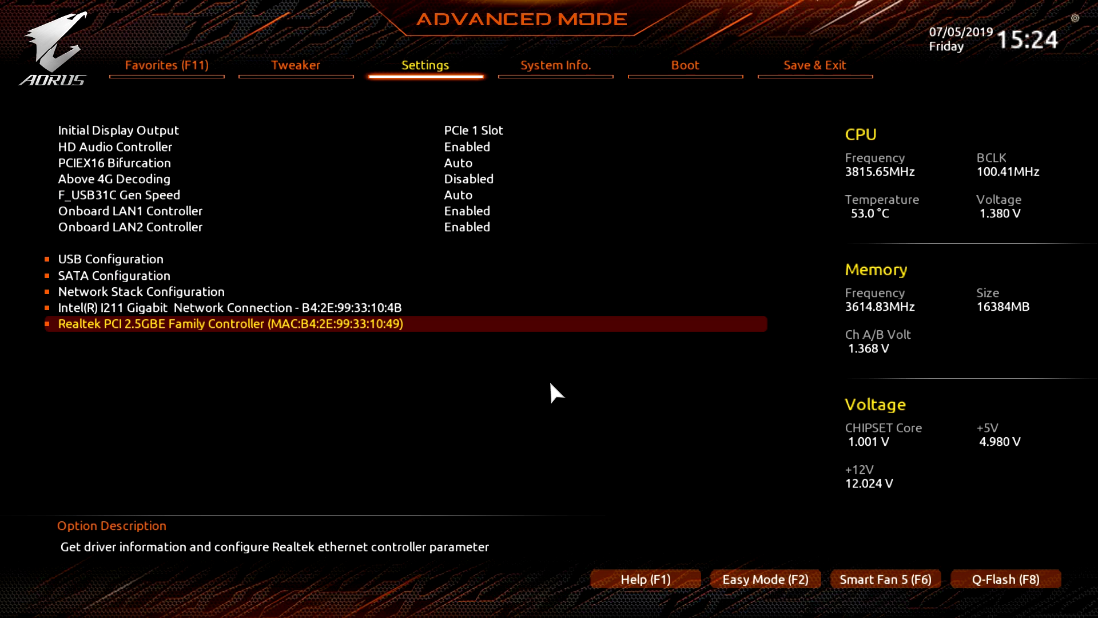
# - Look at the Miscellaneous and Trusted Computing options, then return to the Settings list
pyautogui.press('Escape')
pyautogui.press('Down')
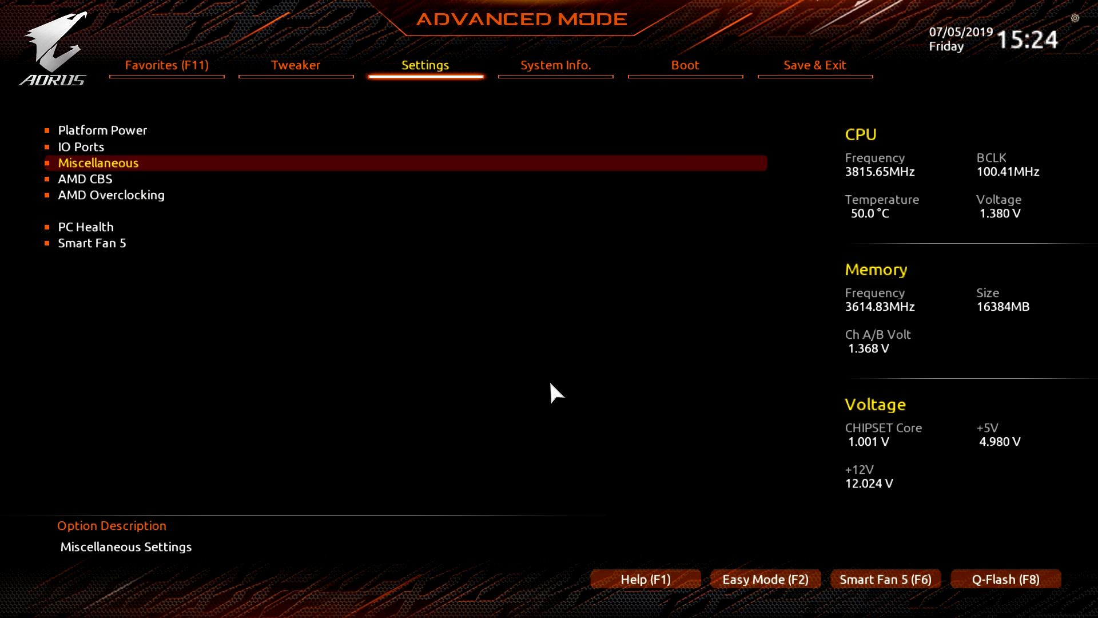
pyautogui.press('Return')
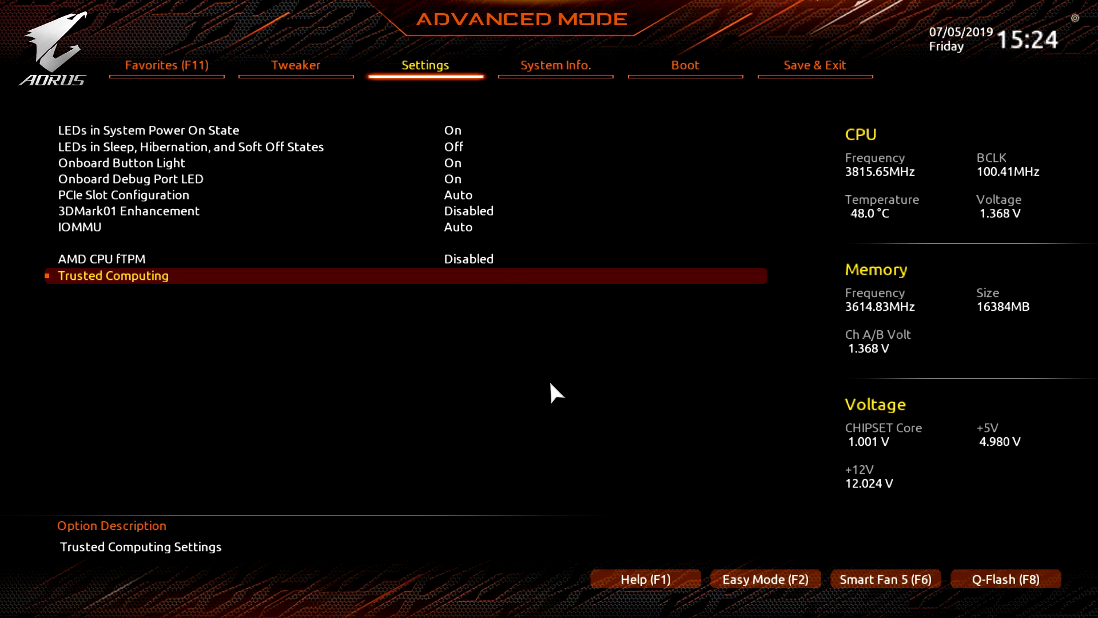
pyautogui.press('Return')
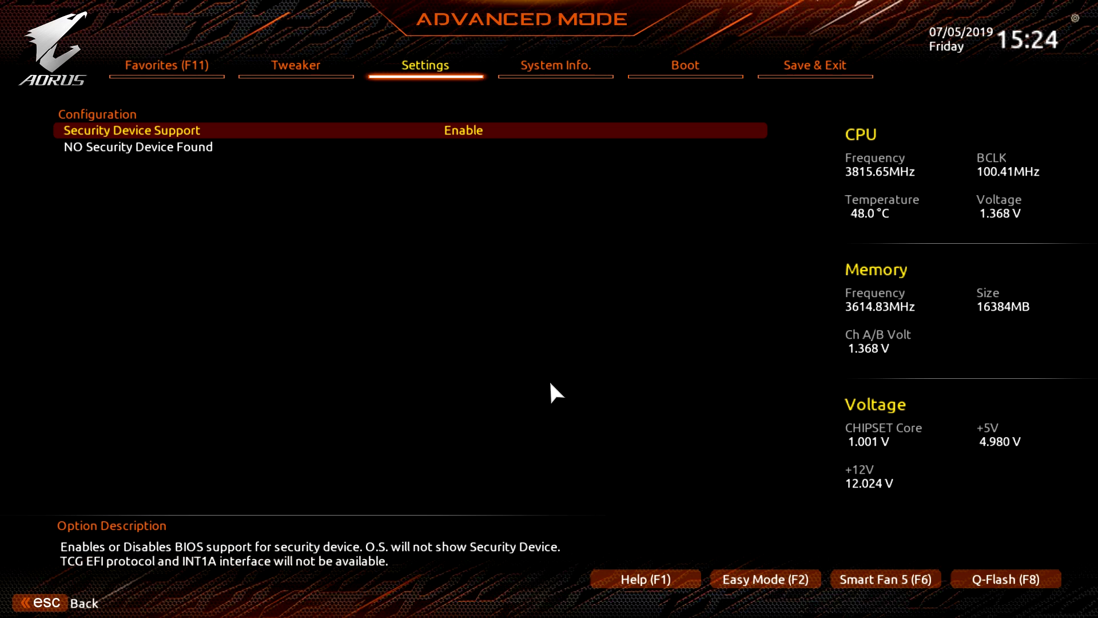
pyautogui.press('Escape')
pyautogui.press('Escape')
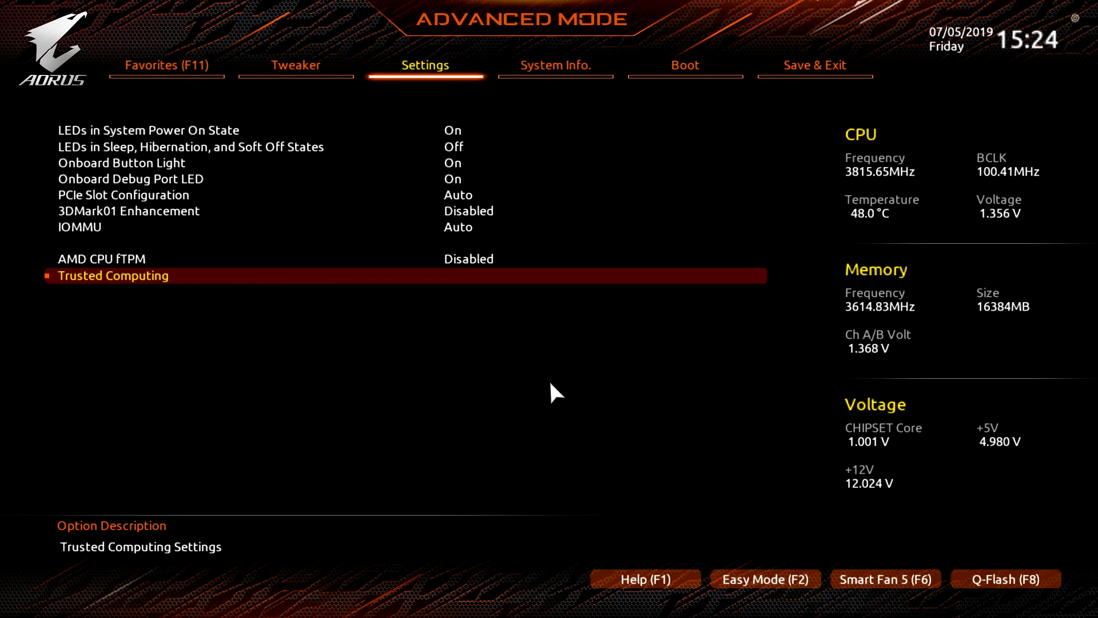
# - Select AMD CBS and open its settings page
pyautogui.press('Down')
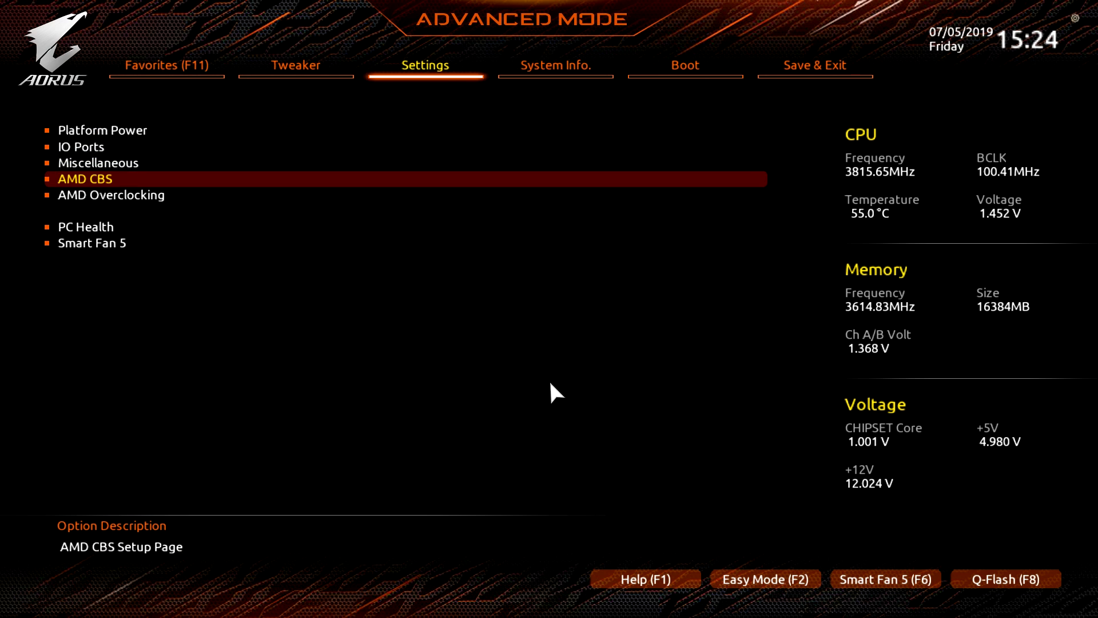
pyautogui.press('Down')
pyautogui.press('Up')
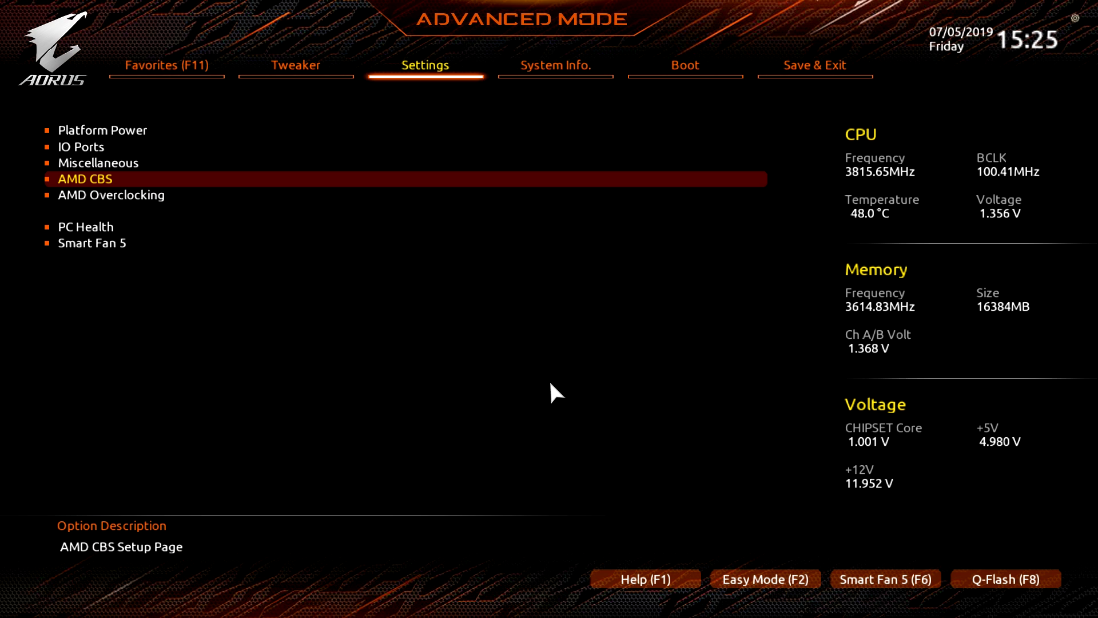
pyautogui.press('Return')
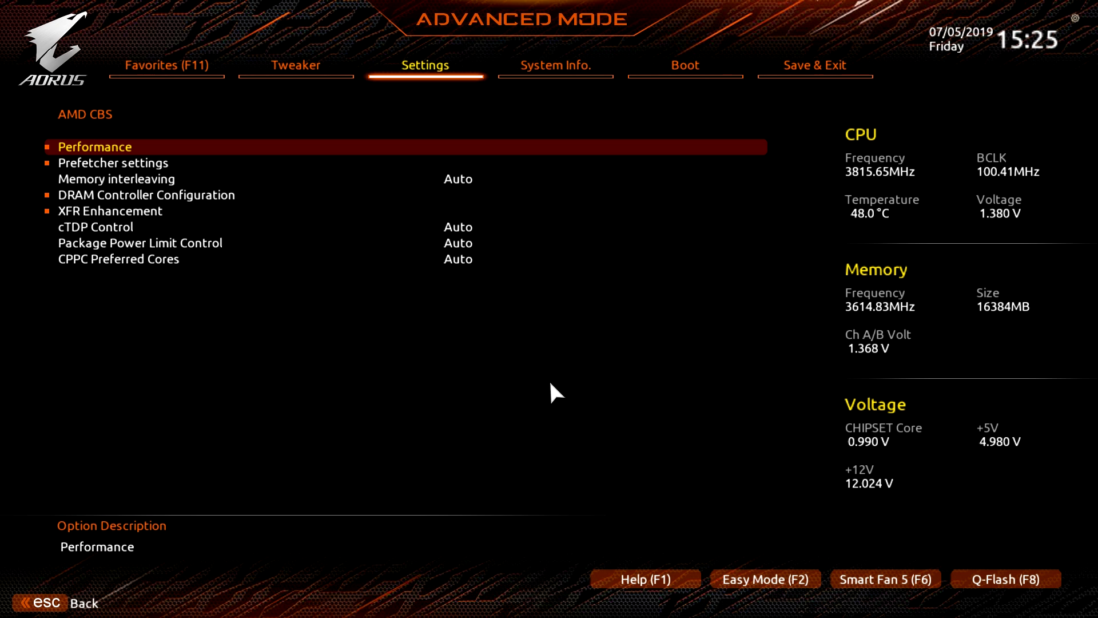
# - Open AMD Overclocking, accept the warning, and browse options down to SoC Voltage and Manual CPU Overclocking
pyautogui.press('Escape')
pyautogui.press('Down')
pyautogui.press('Return')
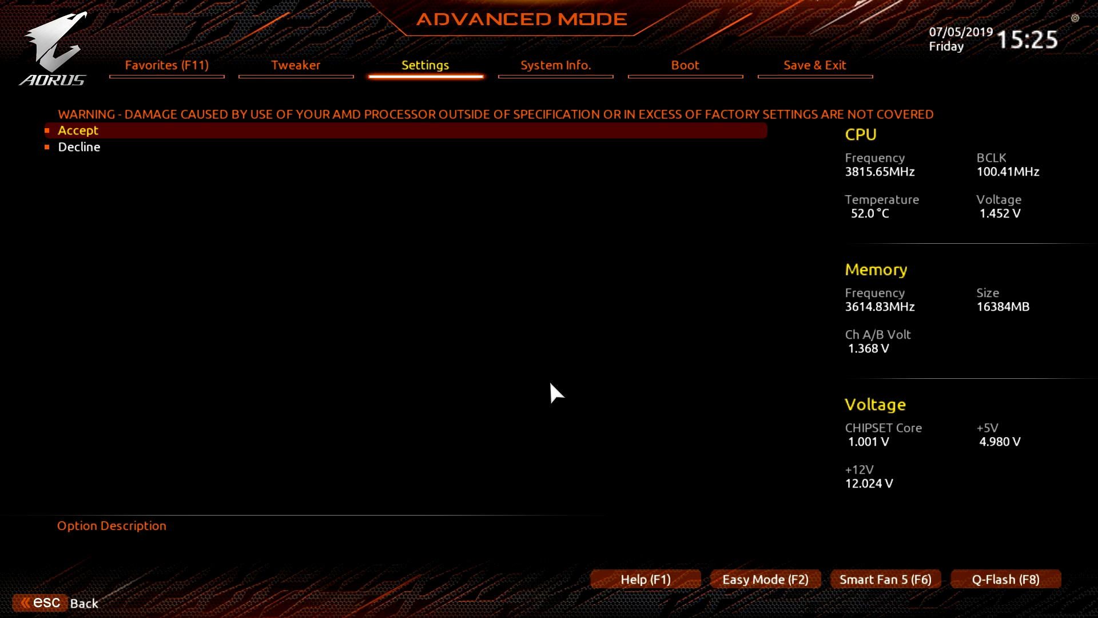
pyautogui.press('Return')
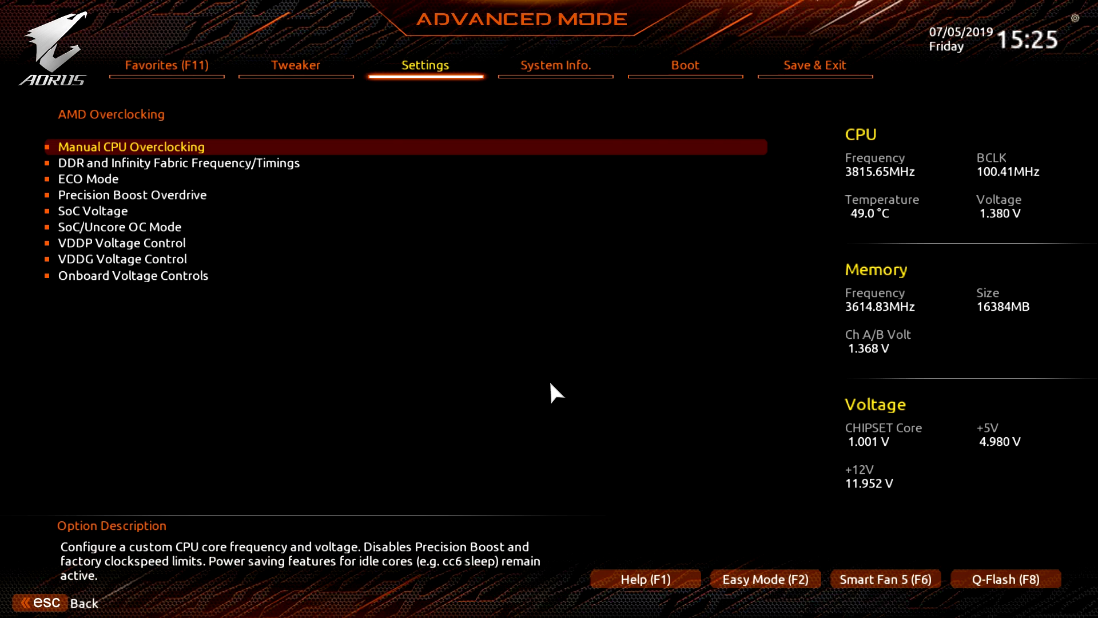
pyautogui.press('Down')
pyautogui.press('Down')
pyautogui.press('Down')
pyautogui.press('Down')
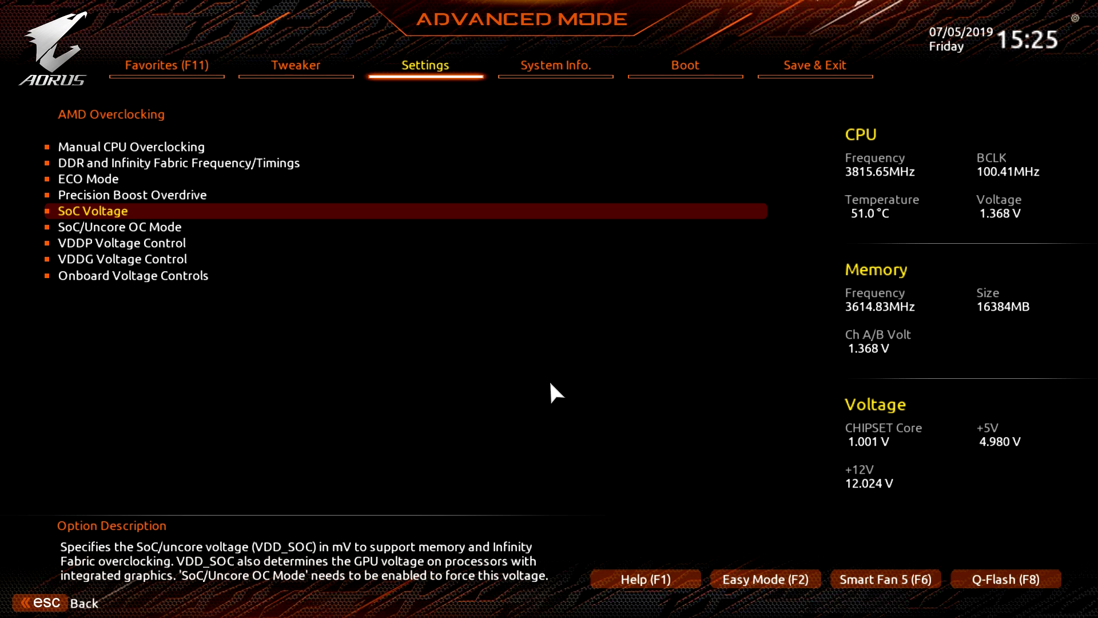
pyautogui.press('Up')
pyautogui.press('Up')
pyautogui.press('Up')
pyautogui.press('Up')
pyautogui.press('Return')
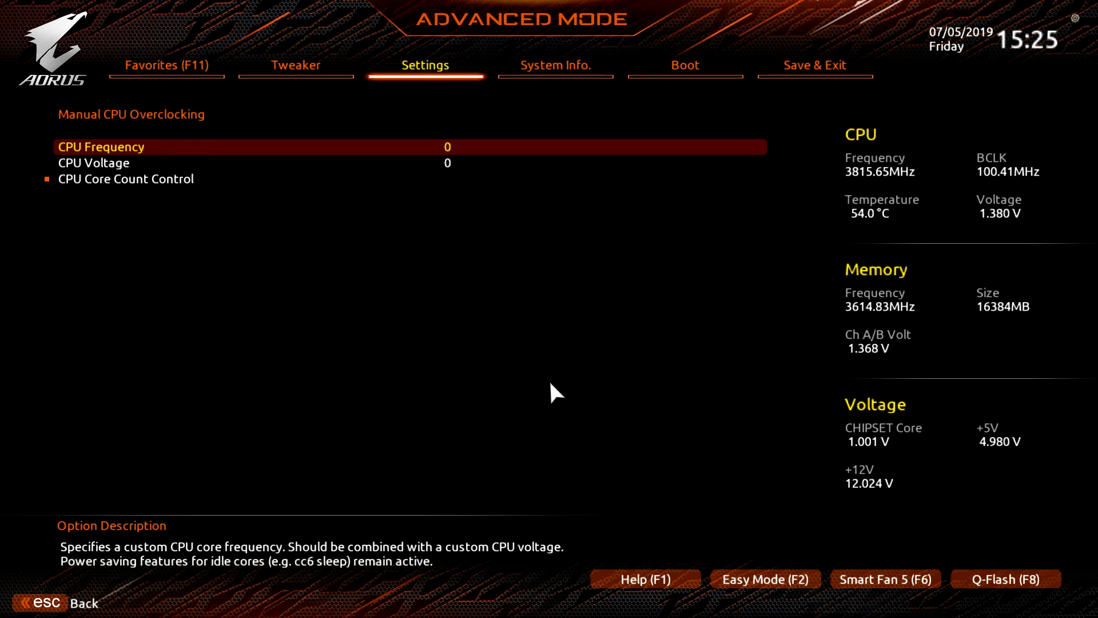
pyautogui.press('Escape')
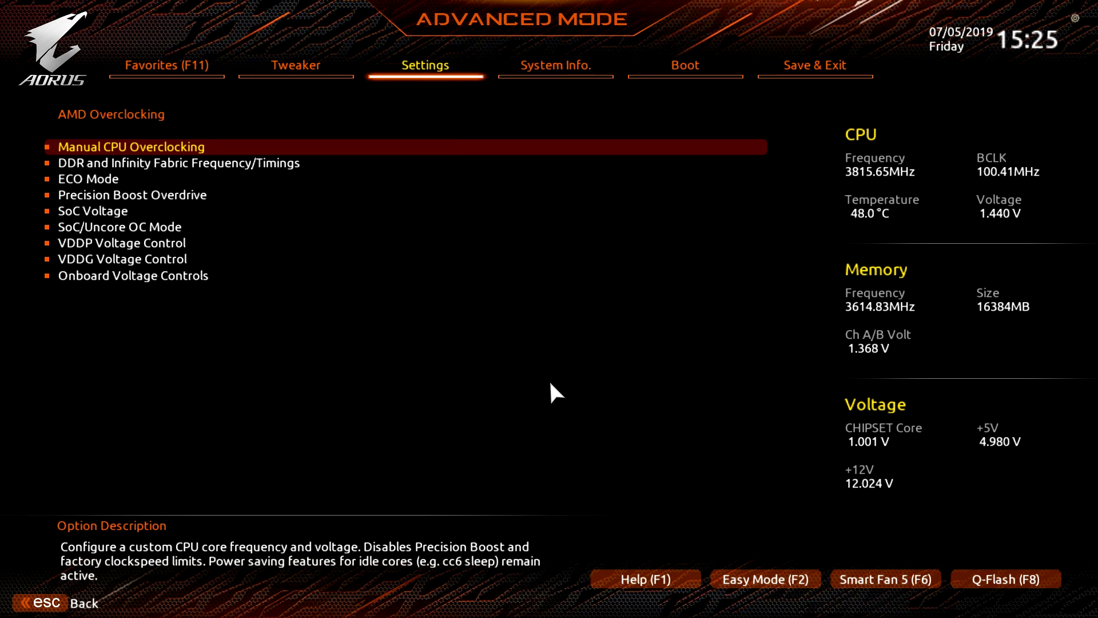
# - Back out to the Settings list and open the PC Health voltage readouts
pyautogui.press('Return')
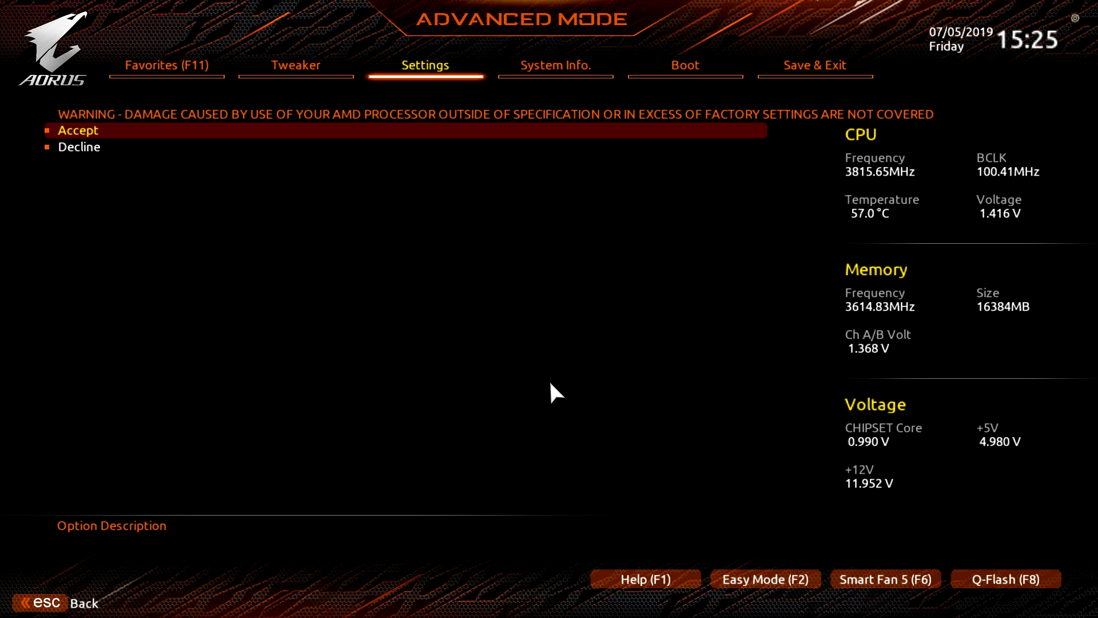
pyautogui.press('Escape')
pyautogui.press('Down')
pyautogui.press('Return')
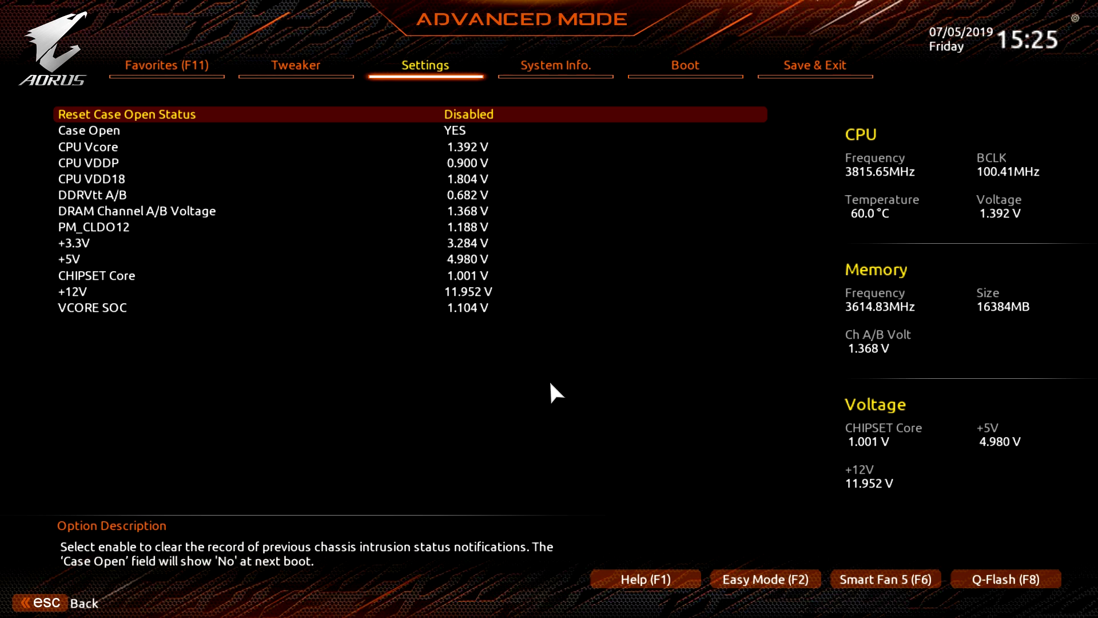
# - Leave PC Health, view the Smart Fan 5 fan controls, then go to the System Info tab
pyautogui.press('Escape')
pyautogui.press('Down')
pyautogui.press('Return')
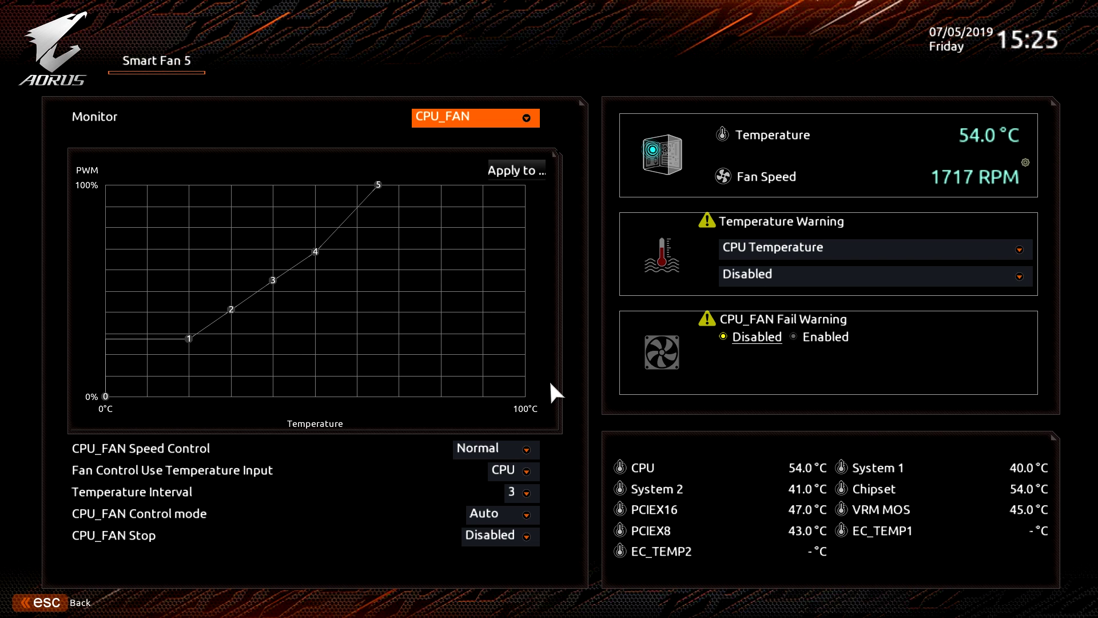
pyautogui.press('Escape')
pyautogui.press('Right')
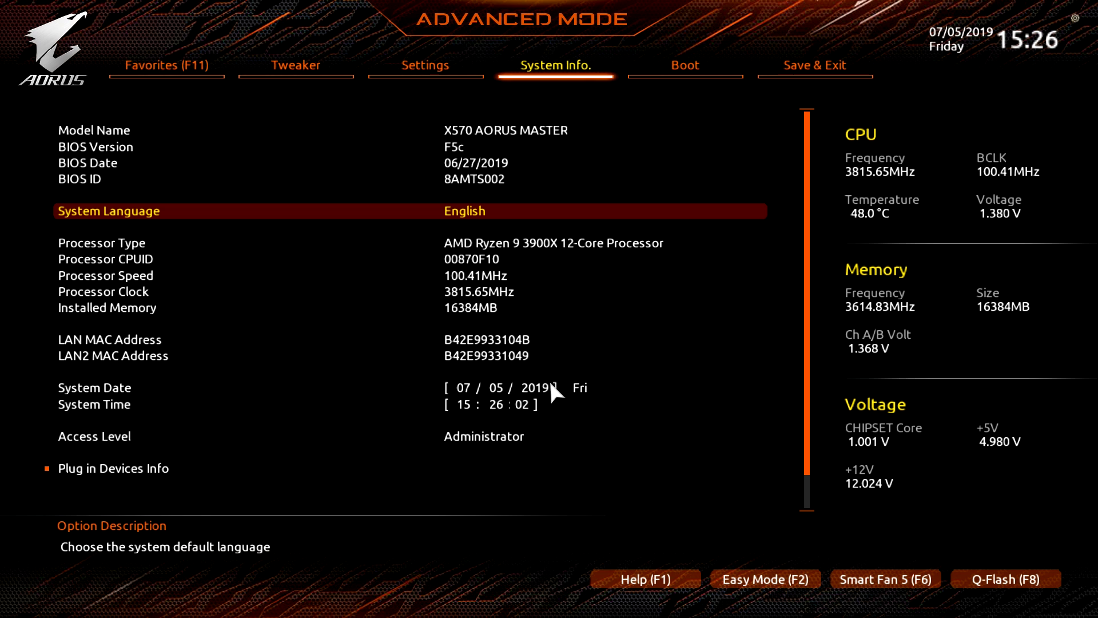
# - View the Plug in Devices Info slot details, then launch Q-Flash from System Info
pyautogui.press('Down')
pyautogui.press('Down')
pyautogui.press('Down')
pyautogui.press('Down')
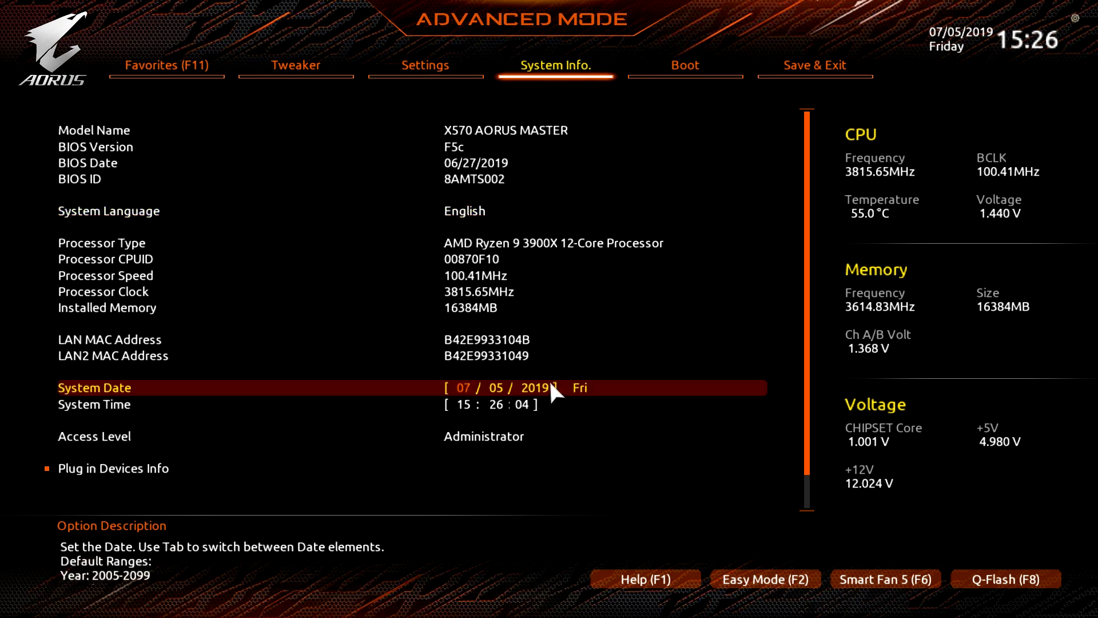
pyautogui.press('Up')
pyautogui.press('Return')
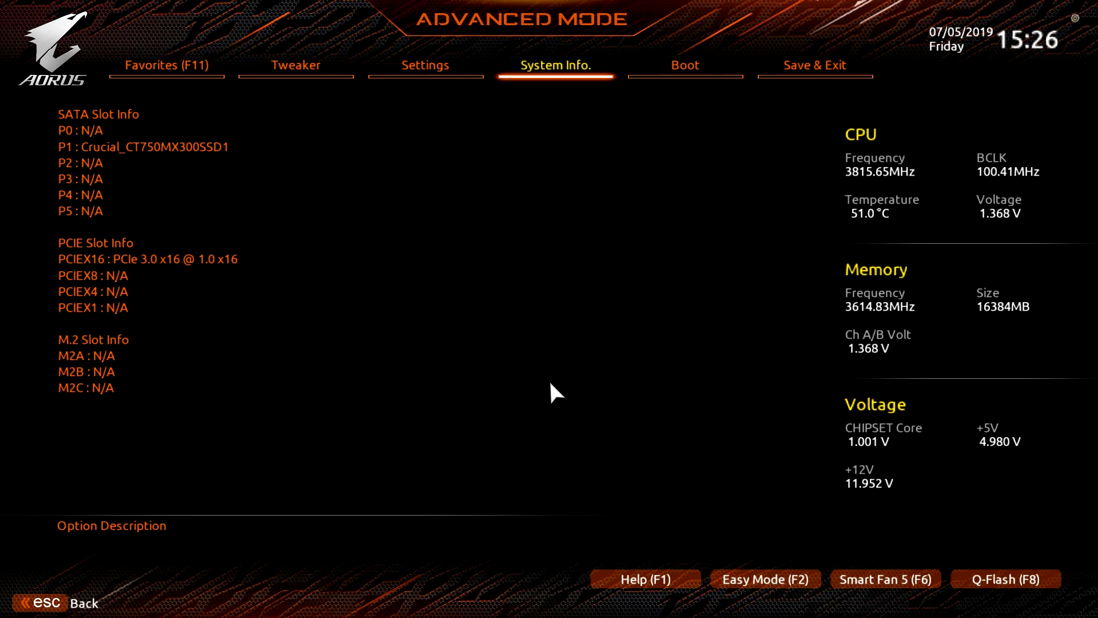
pyautogui.press('Escape')
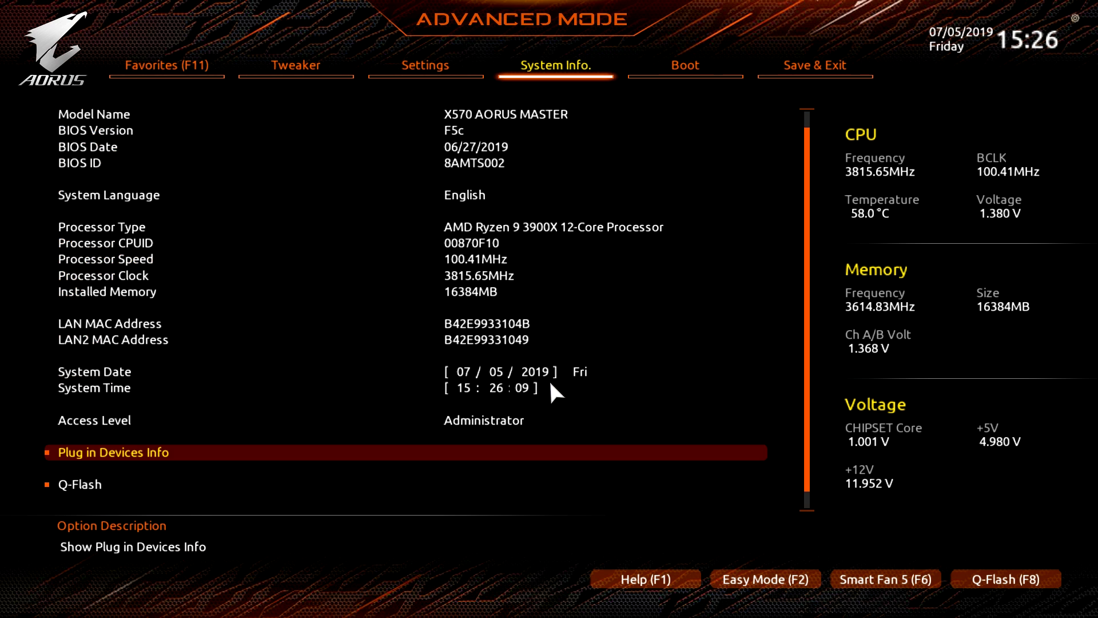
pyautogui.press('Down')
pyautogui.press('Return')
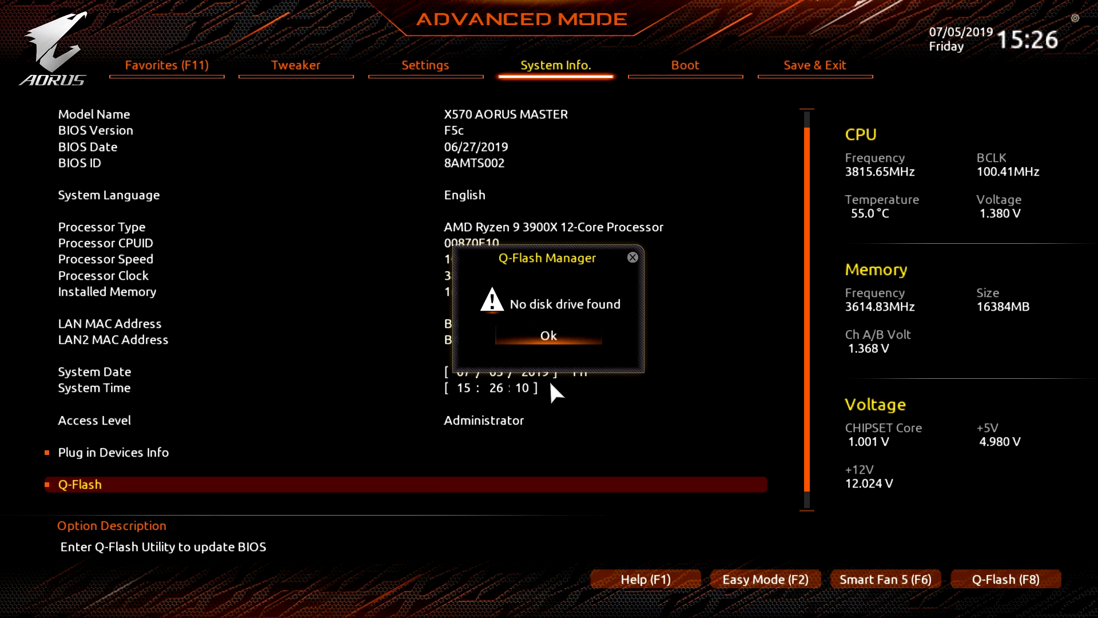
# - Dismiss the no-disk message and browse the Boot options down to Administrator and User Password
pyautogui.press('Return')
pyautogui.press('Right')
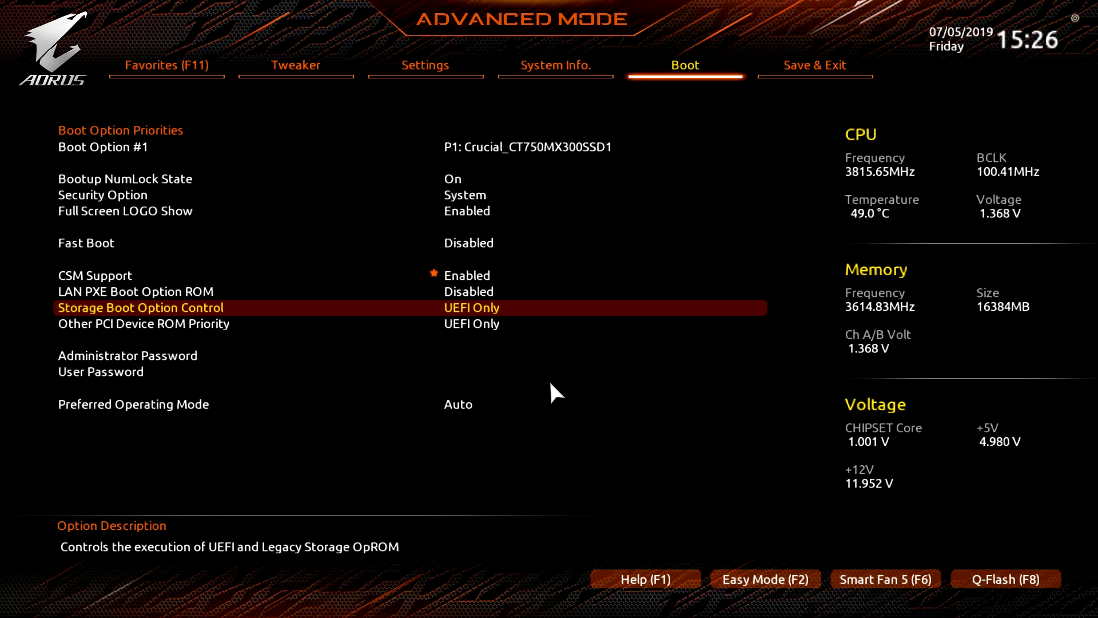
pyautogui.press('Up')
pyautogui.press('Up')
pyautogui.press('Up')
pyautogui.press('Up')
pyautogui.press('Up')
pyautogui.press('Up')
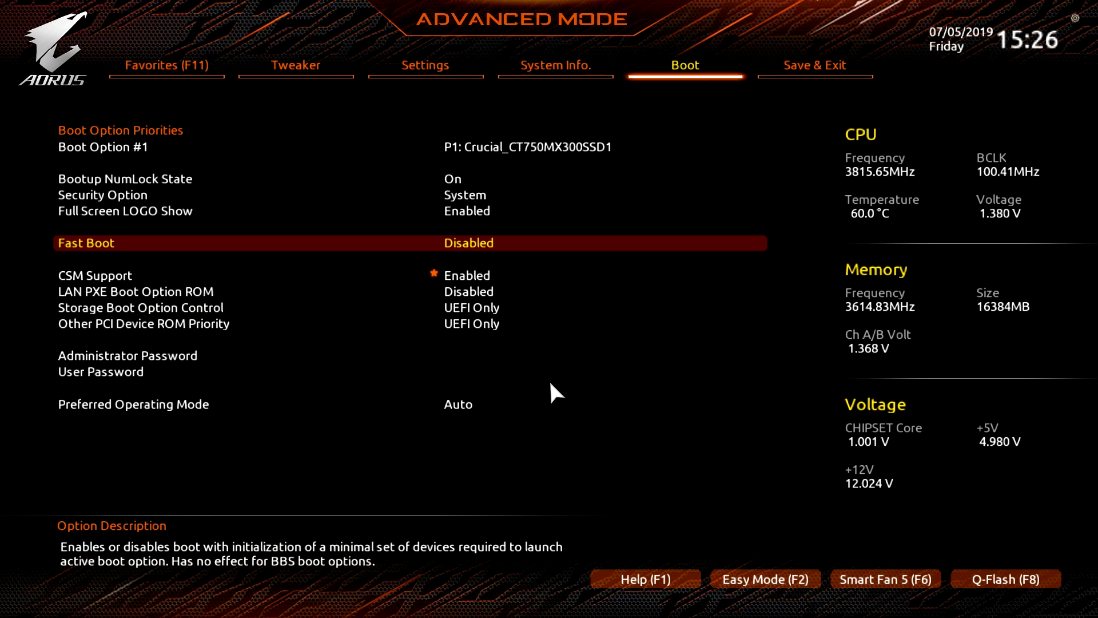
pyautogui.press('Down')
pyautogui.press('Down')
pyautogui.press('Down')
pyautogui.press('Down')
pyautogui.press('Down')
pyautogui.press('Down')
pyautogui.press('Down')
pyautogui.press('Down')
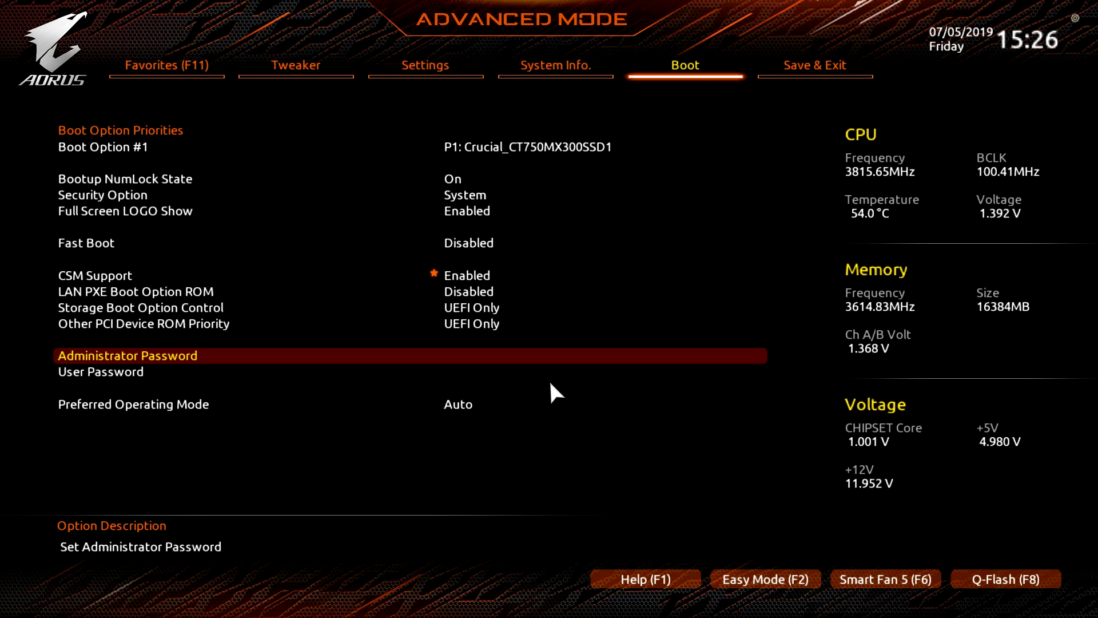
pyautogui.press('Down')
pyautogui.press('Up')
pyautogui.press('Right')
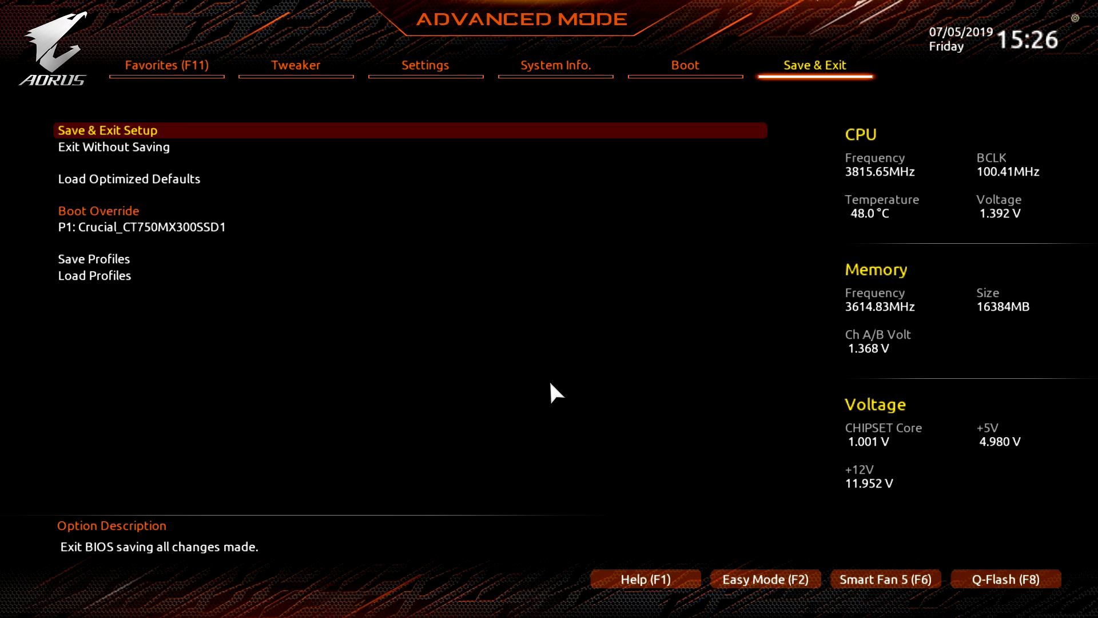
# - Browse Load Optimized Defaults, the boot override drive and profile options, then return to Settings
pyautogui.press('Down')
pyautogui.press('Down')
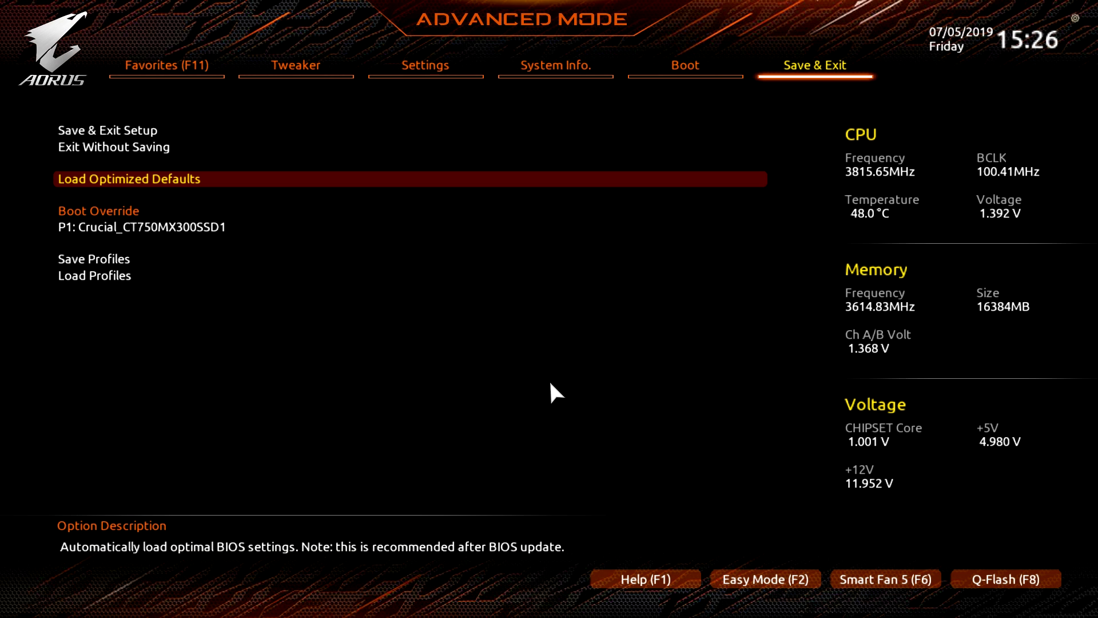
pyautogui.press('Down')
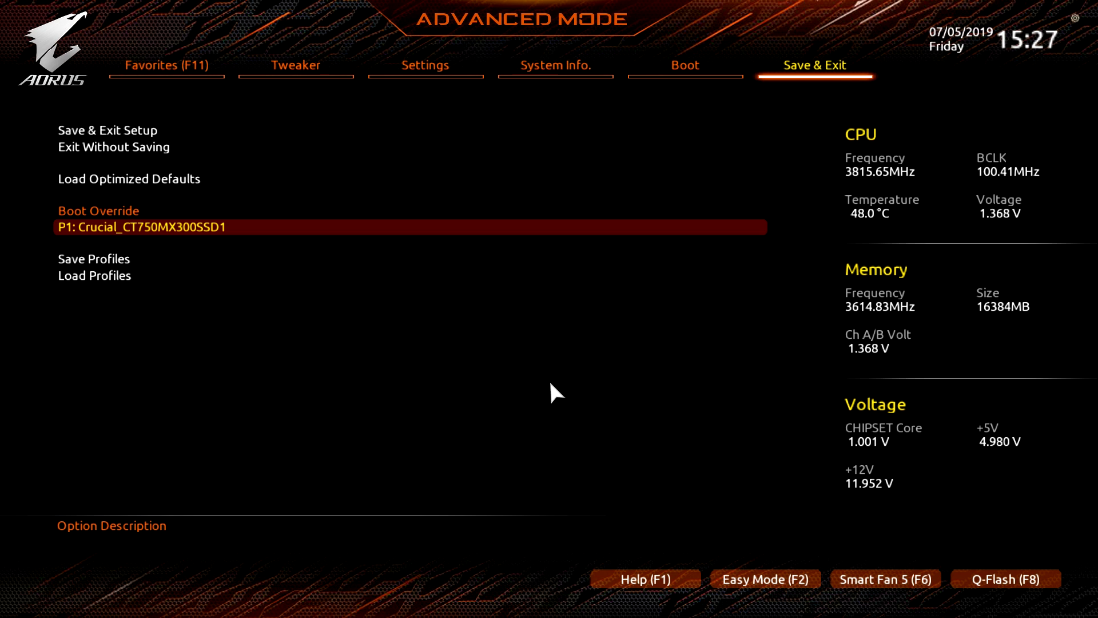
pyautogui.press('Down')
pyautogui.press('Down')
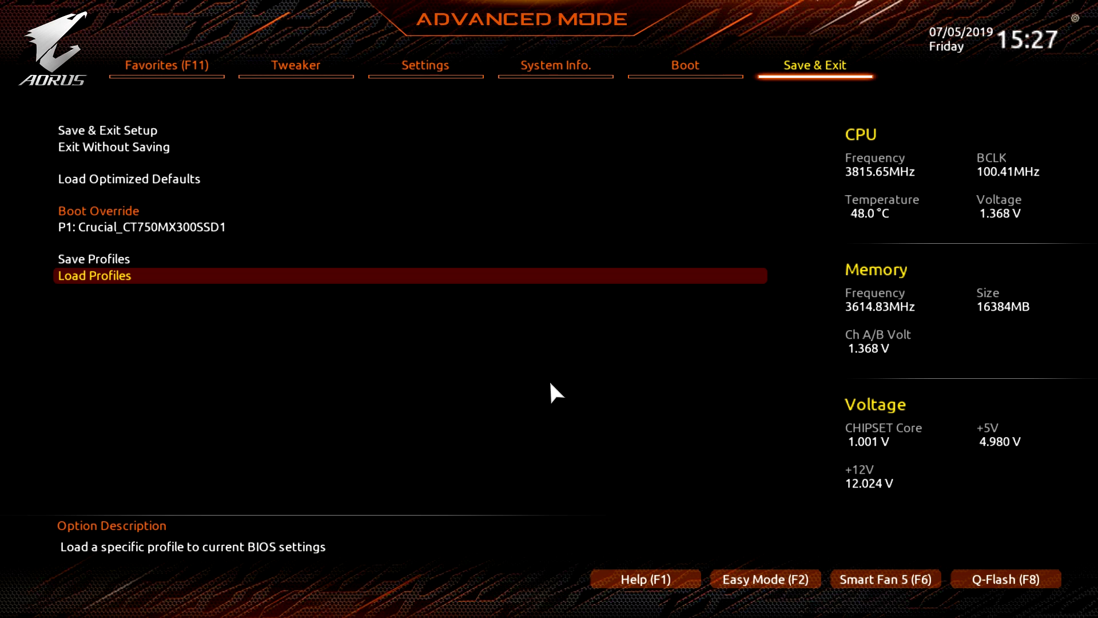
pyautogui.press('Left')
pyautogui.press('Left')
pyautogui.press('Left')
pyautogui.press('Left')
# - Go back to the Favorites tab and switch to Easy Mode with F2
pyautogui.press('Right')
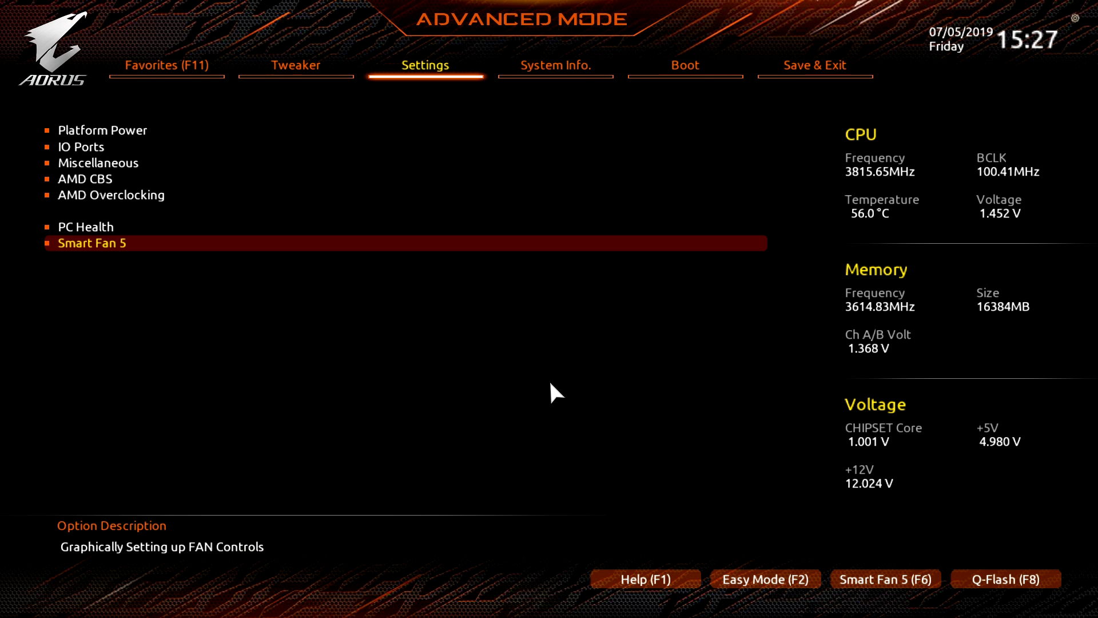
pyautogui.press('Left')
pyautogui.press('Left')
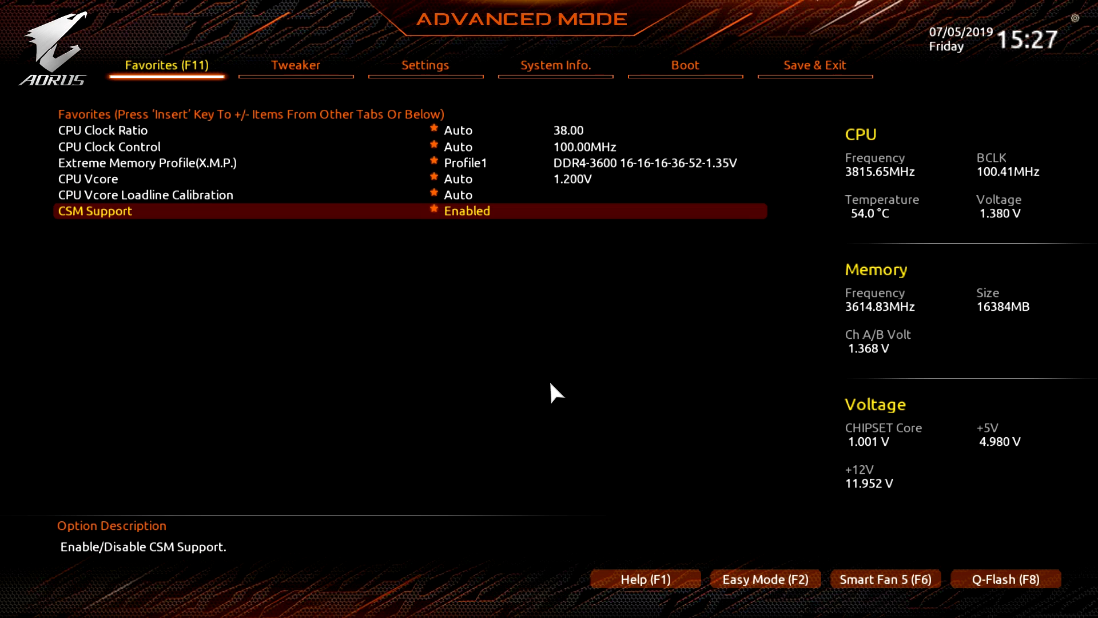
pyautogui.press('F2')
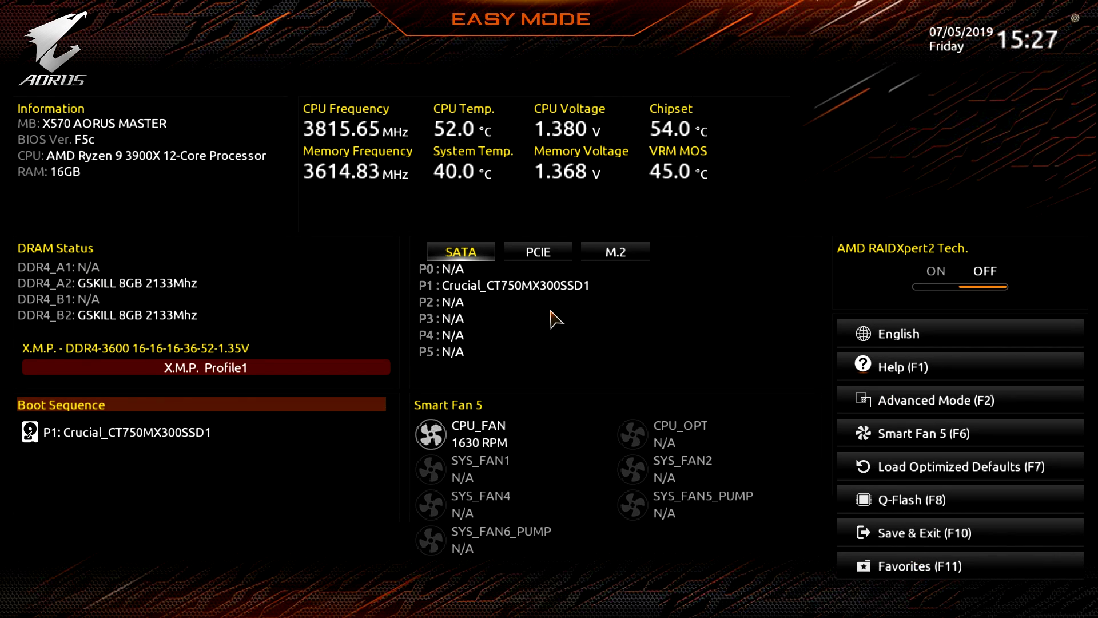